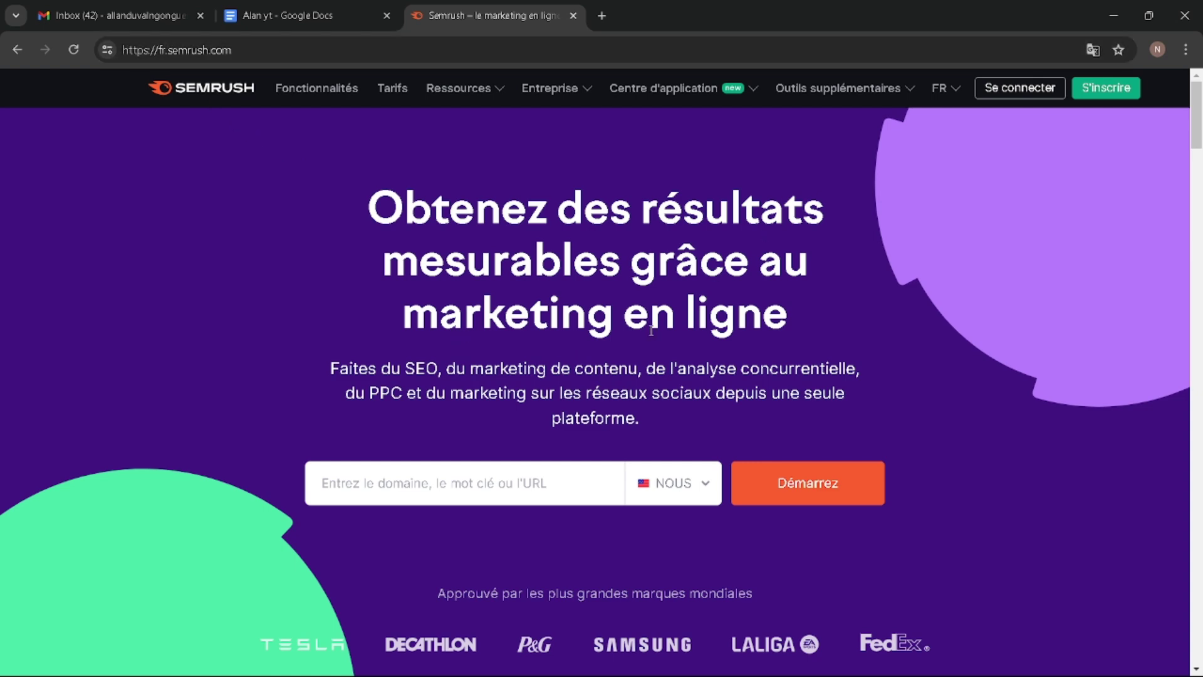
# - Sign up for a new account with the e-mail address and the suggested secure password, and submit the registration
pyautogui.scroll(-10, 650, 330)
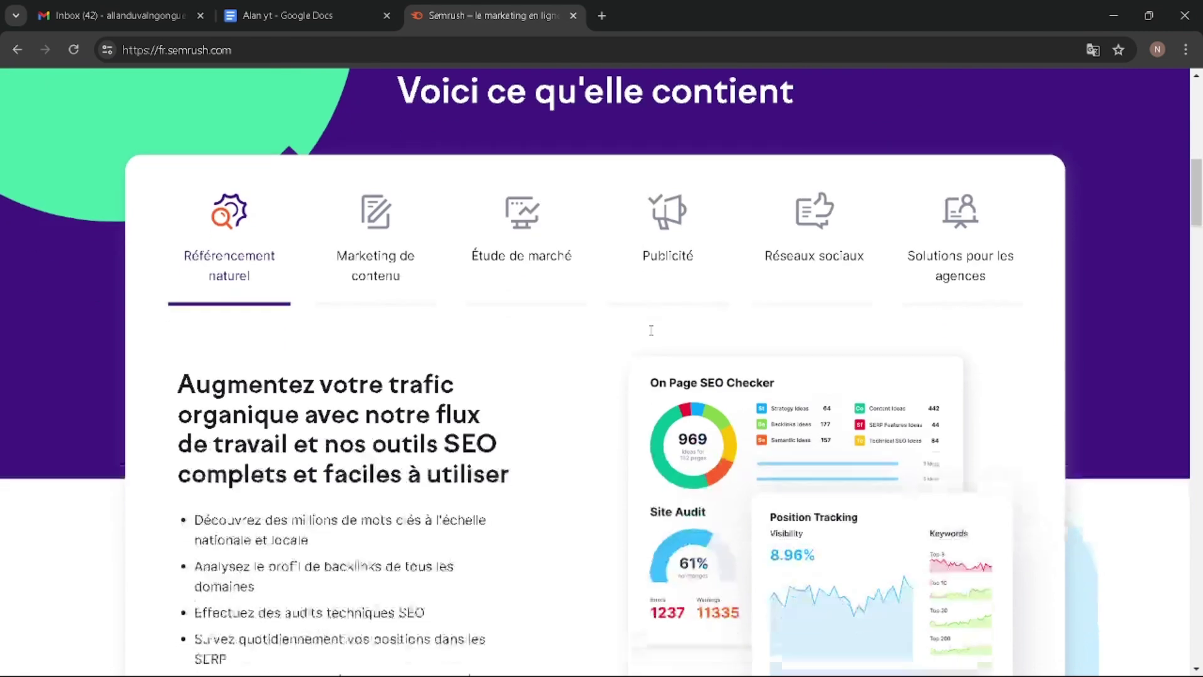
pyautogui.scroll(-6, 651, 330)
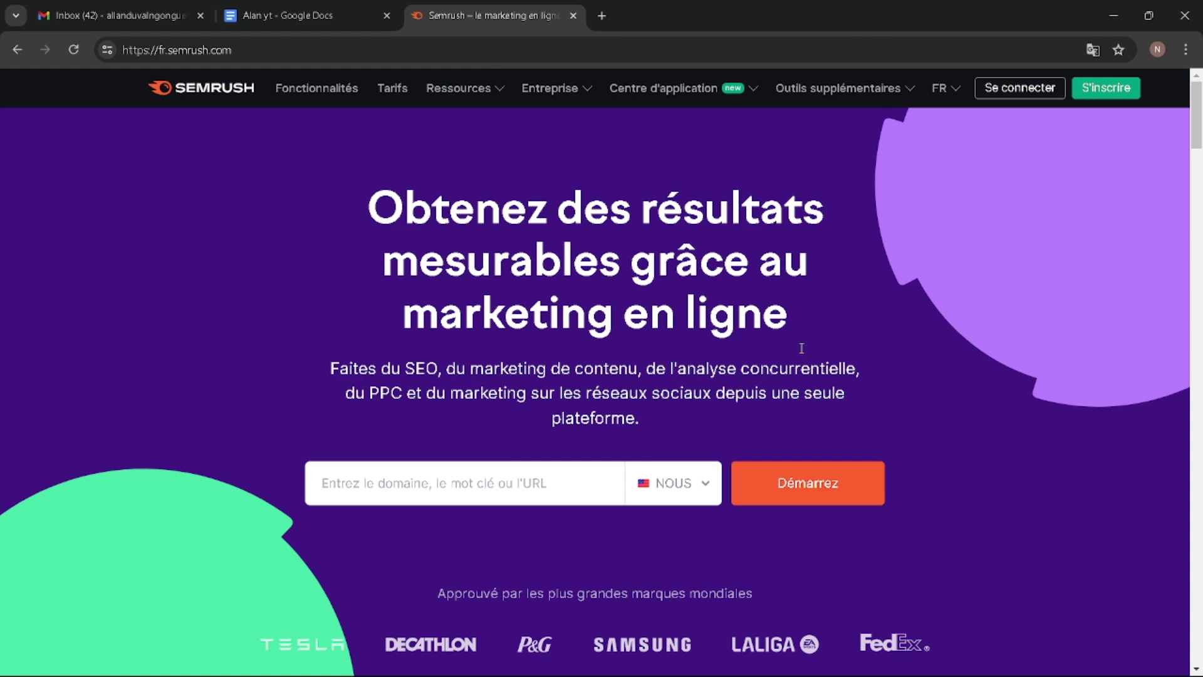
pyautogui.click(1106, 91)
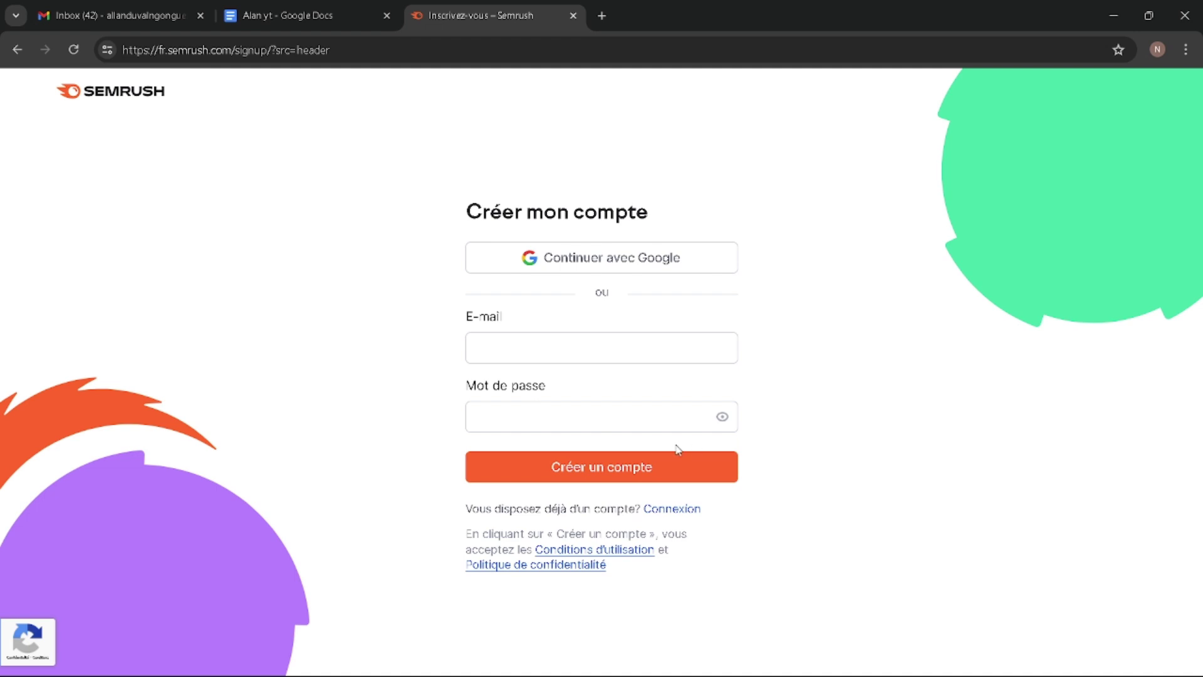
pyautogui.click(626, 417)
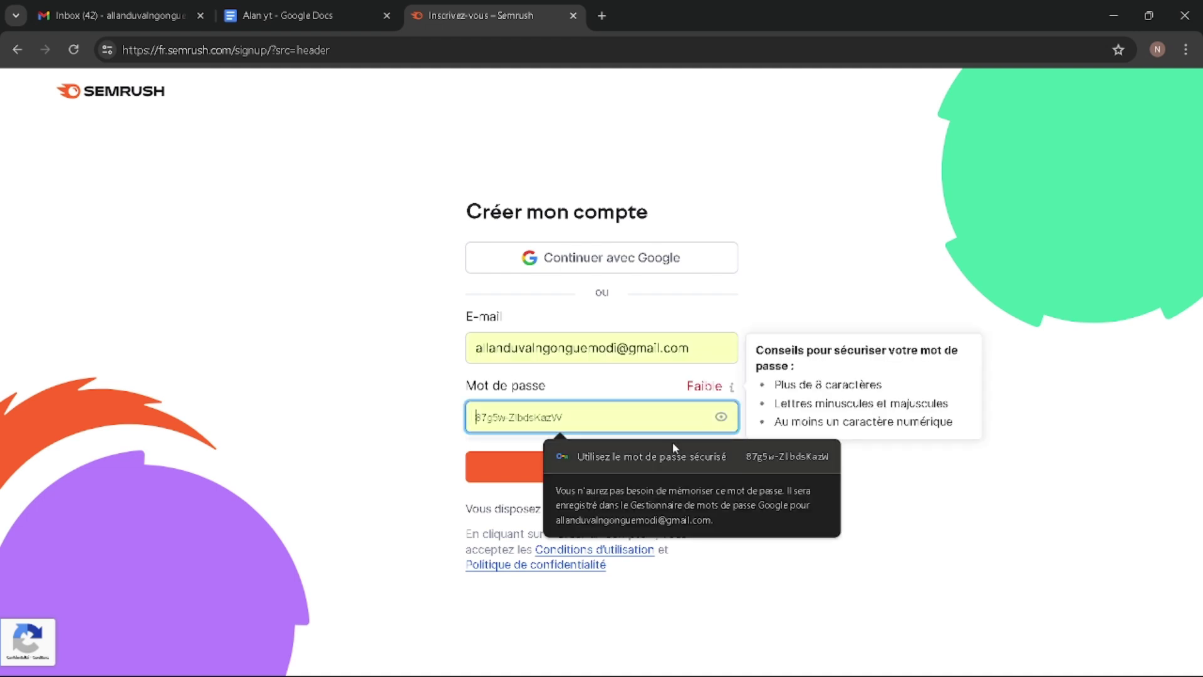
pyautogui.click(669, 454)
pyautogui.click(595, 470)
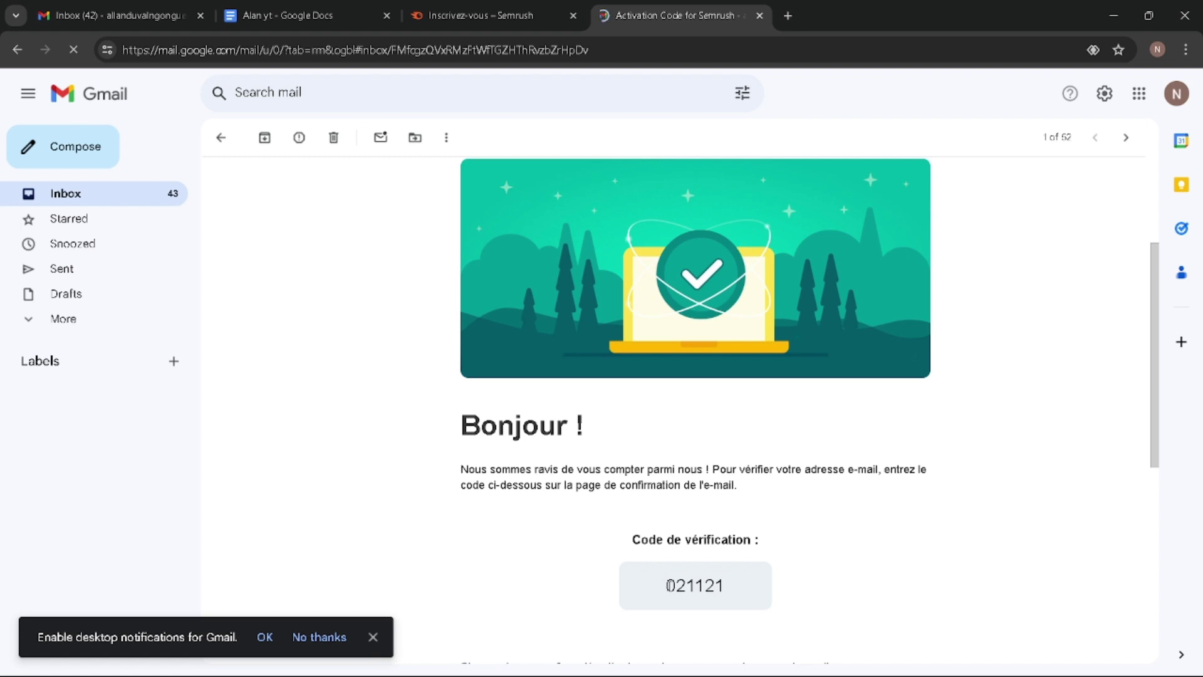
# - Copy the verification code from the activation e-mail into the account's verification code field and confirm the e-mail address
pyautogui.doubleClick(715, 586)
pyautogui.rightClick(718, 589)
pyautogui.click(786, 423)
pyautogui.click(513, 17)
pyautogui.rightClick(238, 400)
pyautogui.click(299, 246)
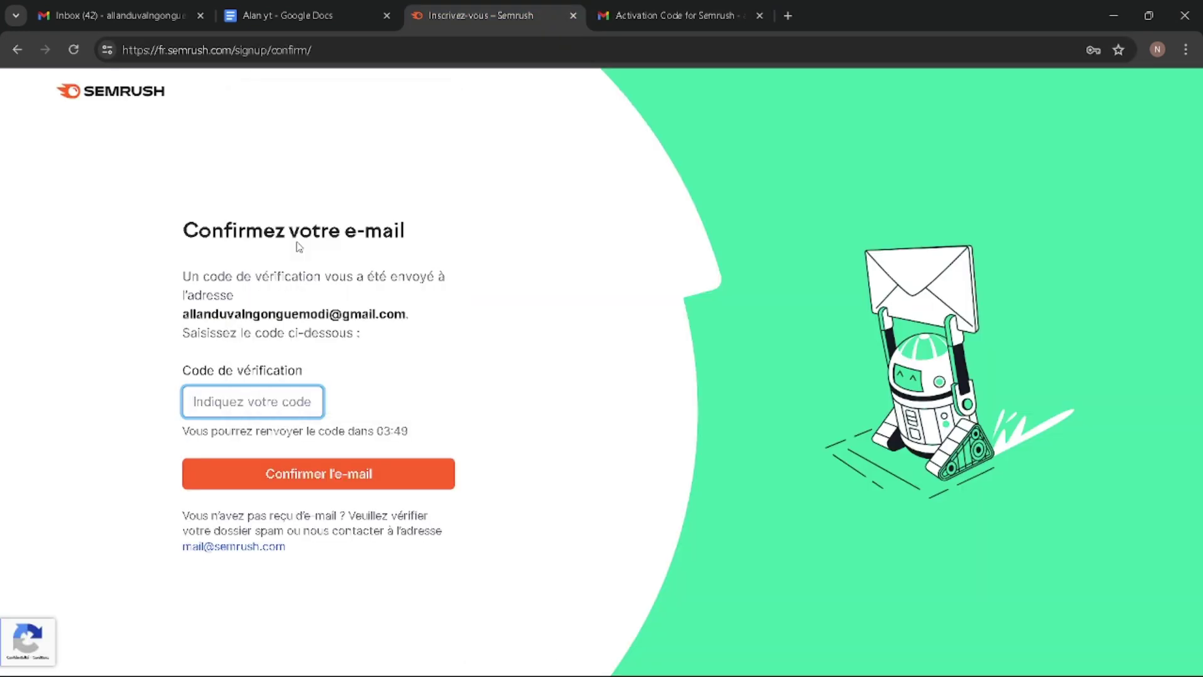
pyautogui.click(272, 484)
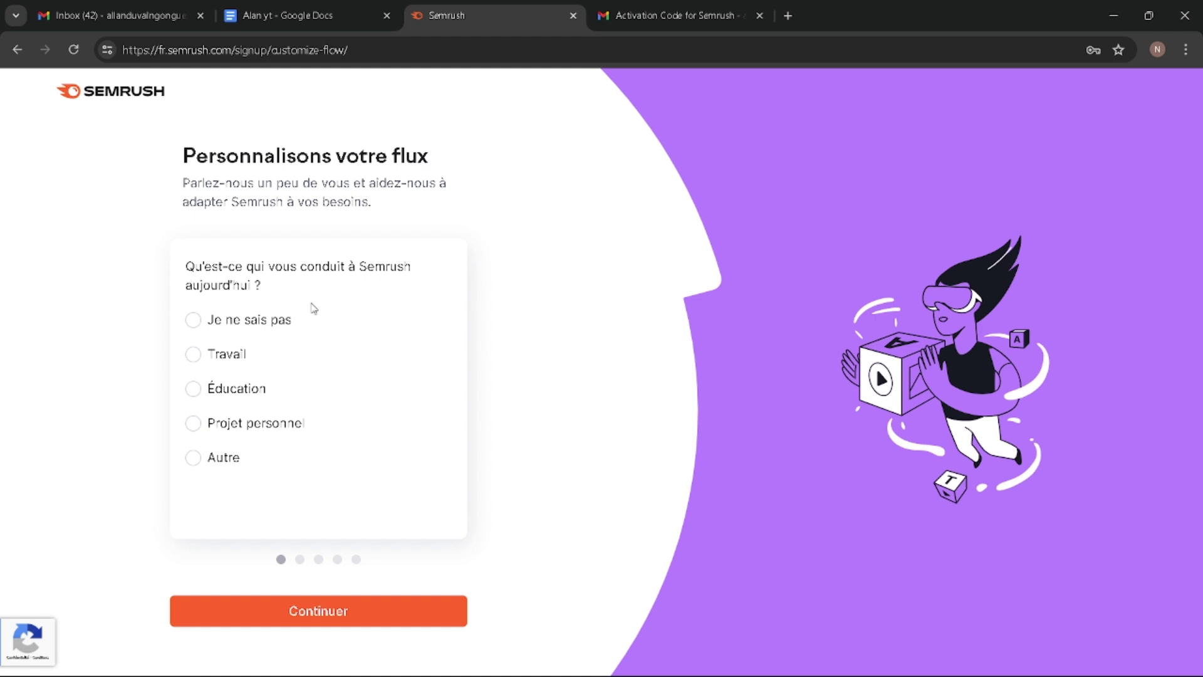
# - Answer the onboarding questions with Travail, Quelques unes, Il n'y a que moi for company size and Je ne sais pas for SEO experience
pyautogui.click(194, 354)
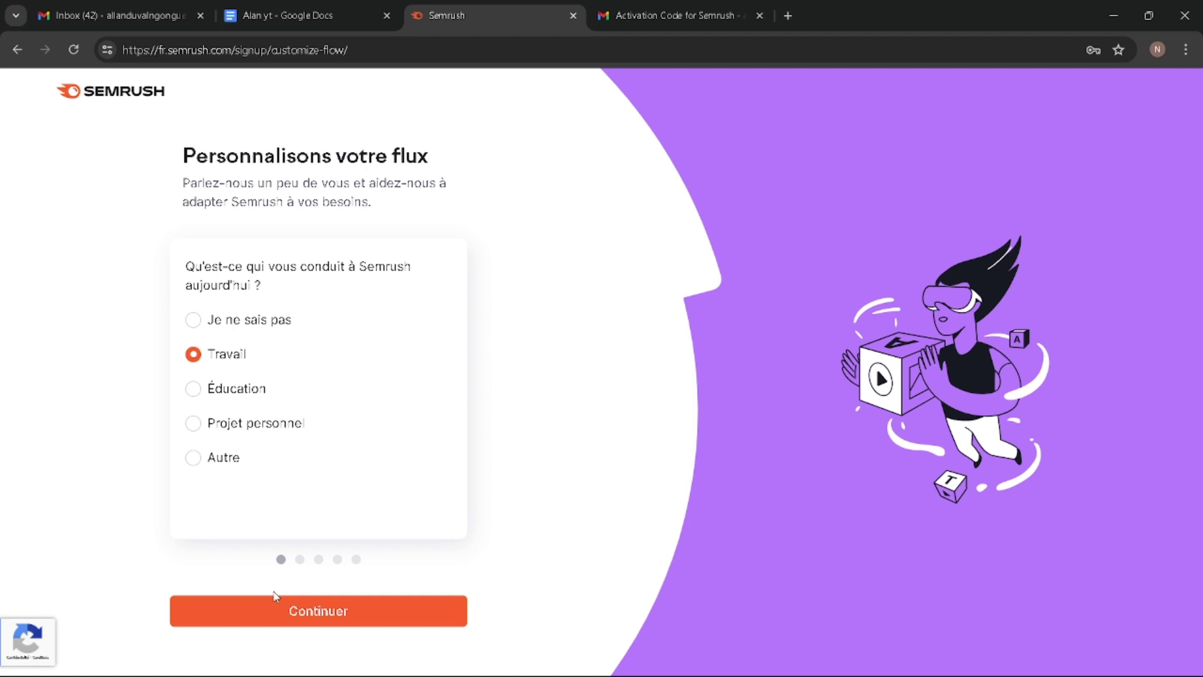
pyautogui.click(320, 633)
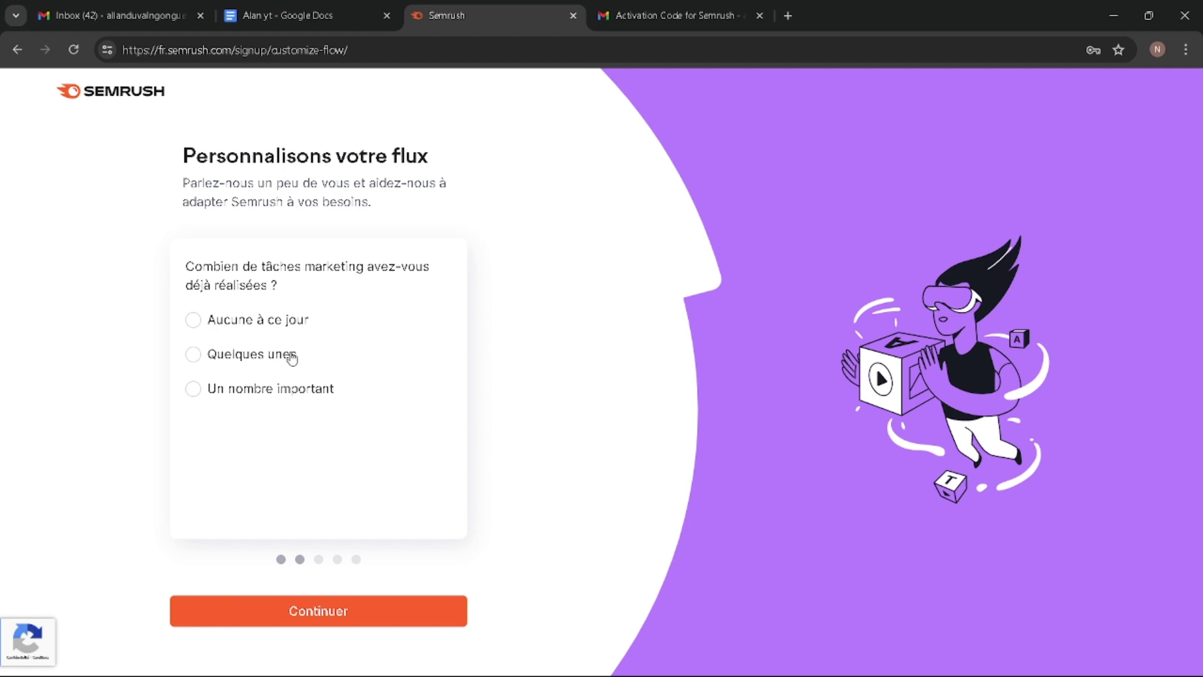
pyautogui.click(193, 354)
pyautogui.click(301, 611)
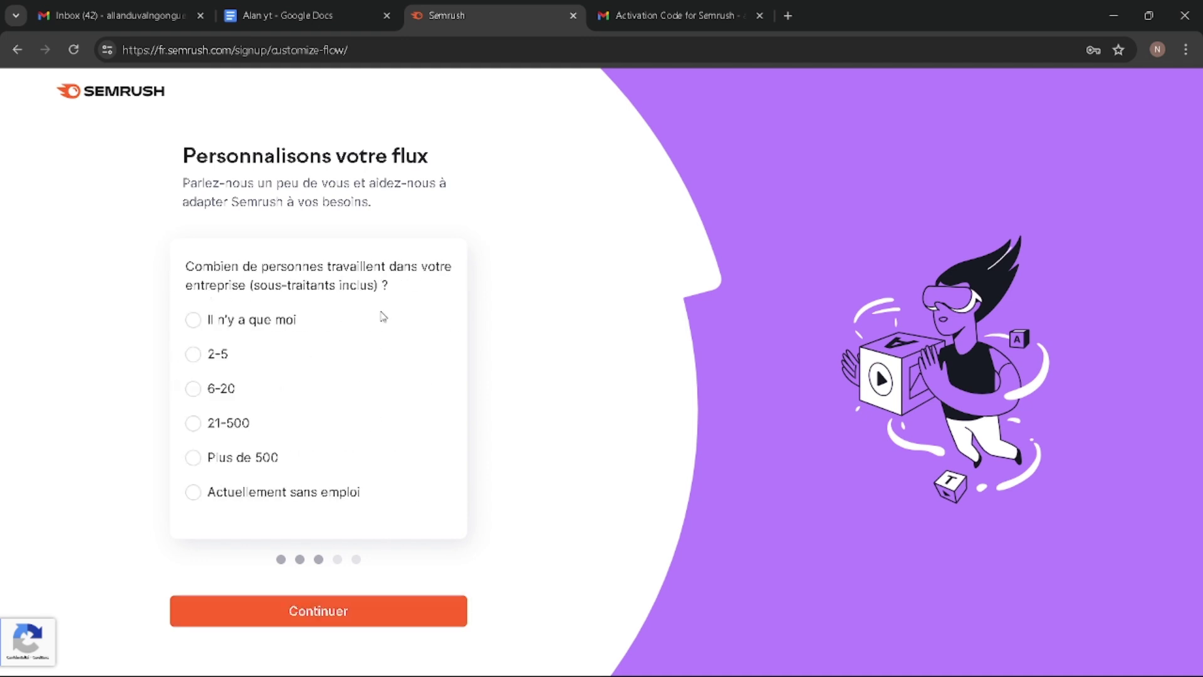
pyautogui.click(191, 322)
pyautogui.click(317, 611)
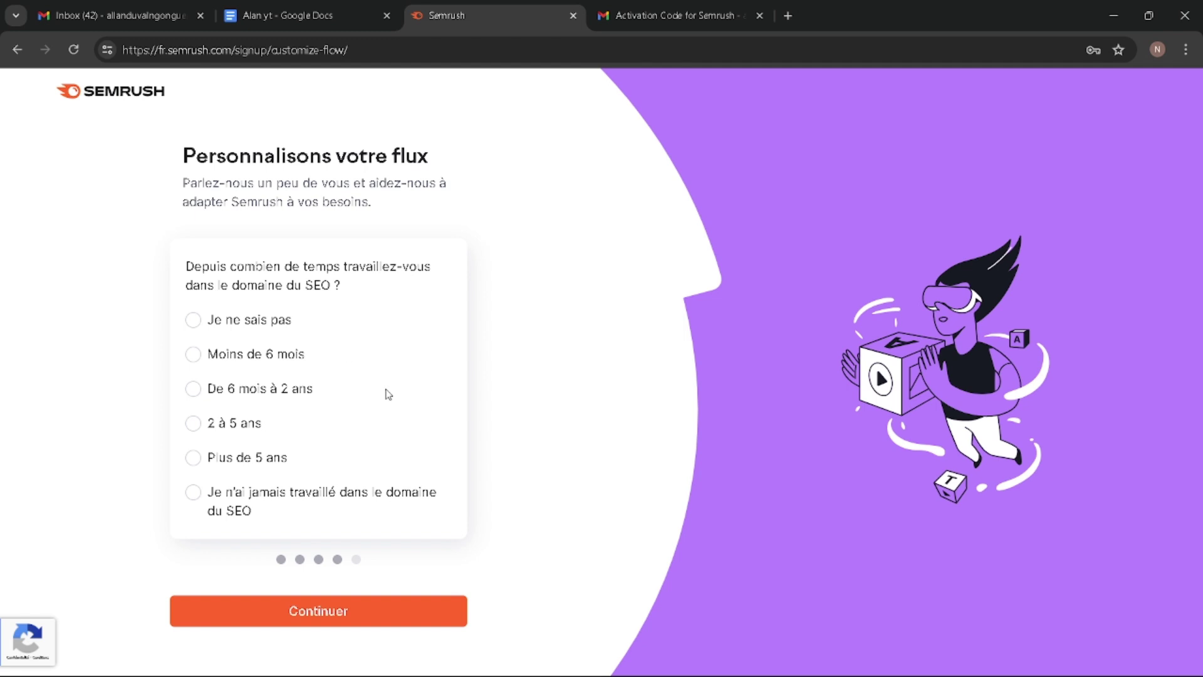
pyautogui.click(213, 322)
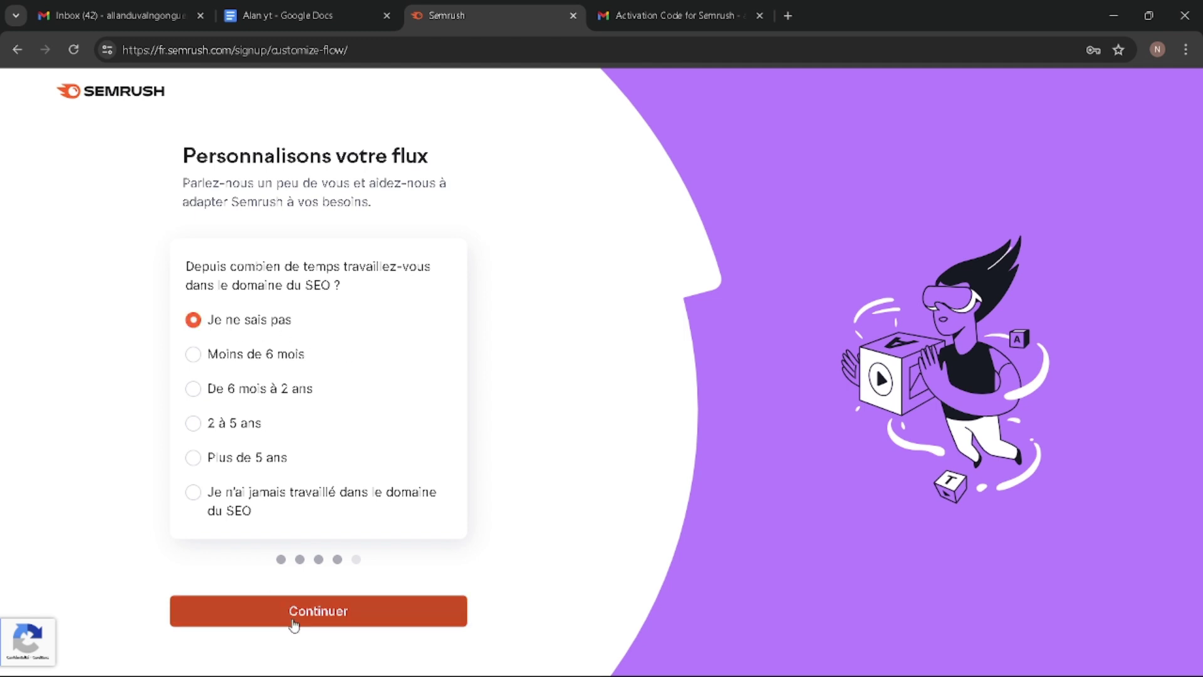
pyautogui.click(353, 612)
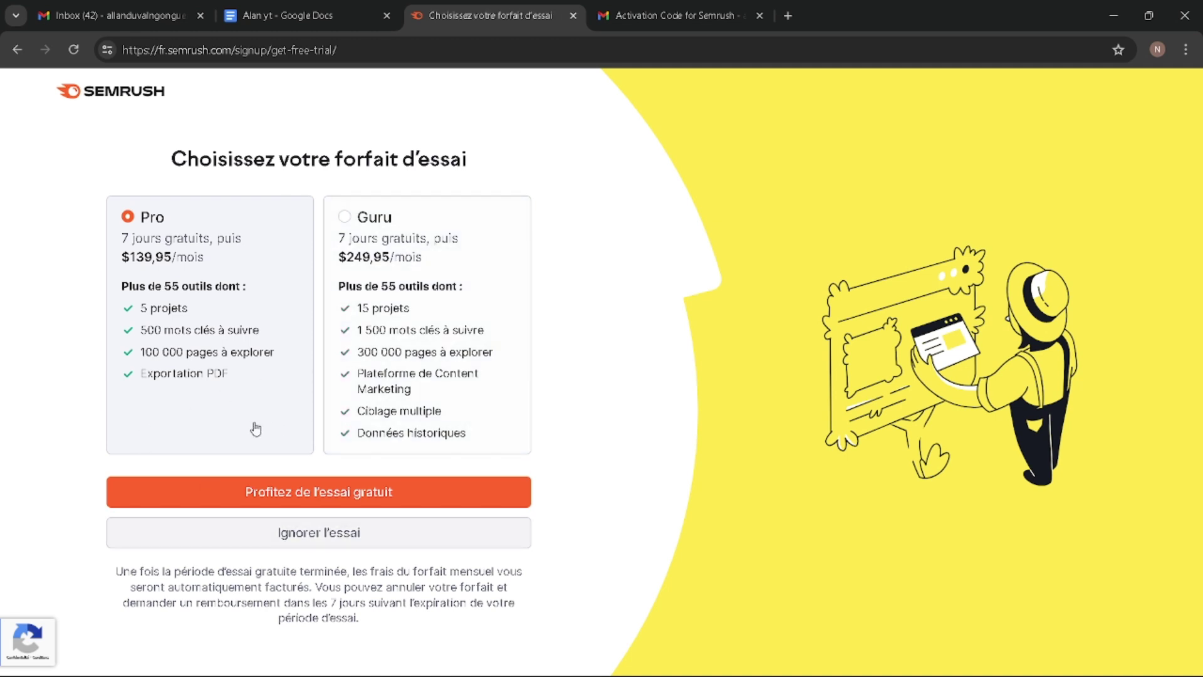
# - Skip the free trial offer and look over the Ressources and Entreprise offerings
pyautogui.click(318, 540)
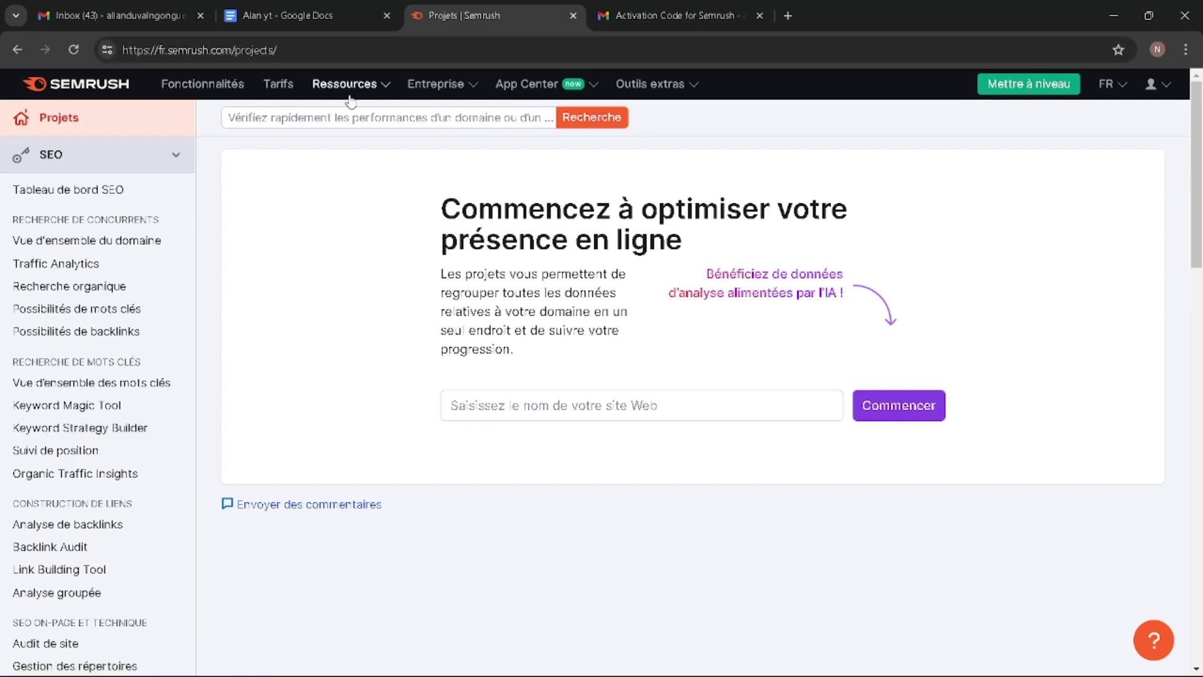
pyautogui.moveTo(343, 95)
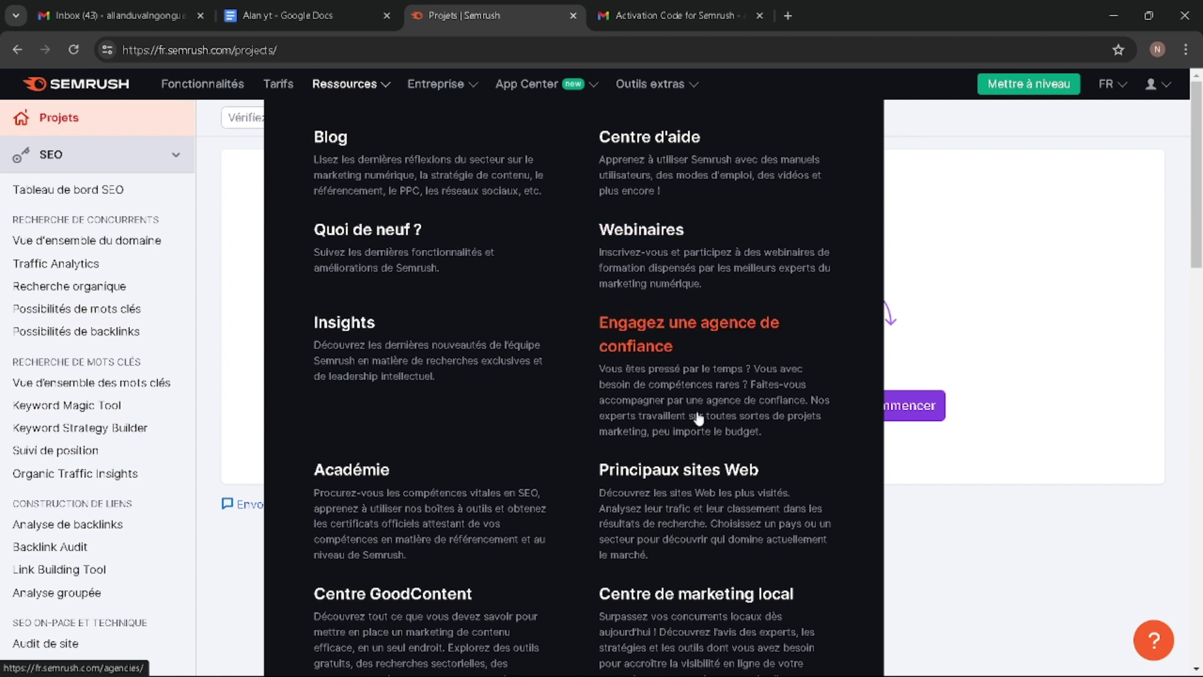
pyautogui.moveTo(460, 93)
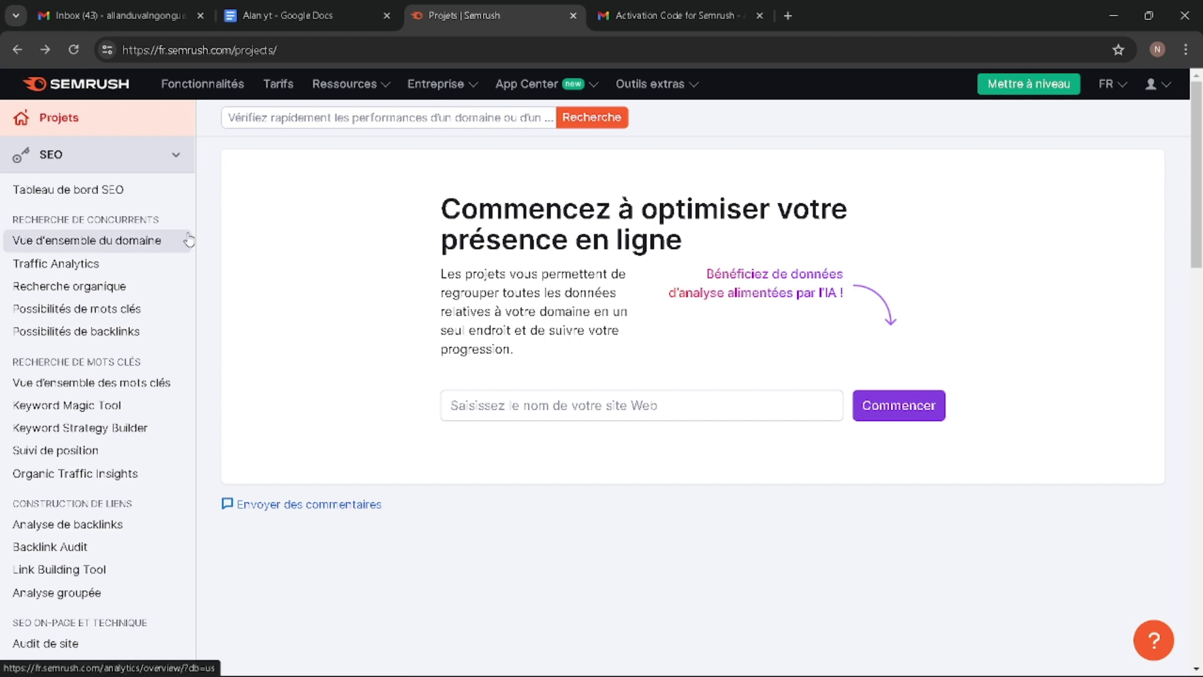
# - Run a Vue d'ensemble du domaine report on facebook.com for Monde entier and review its traffic and organic keyword sections
pyautogui.click(99, 242)
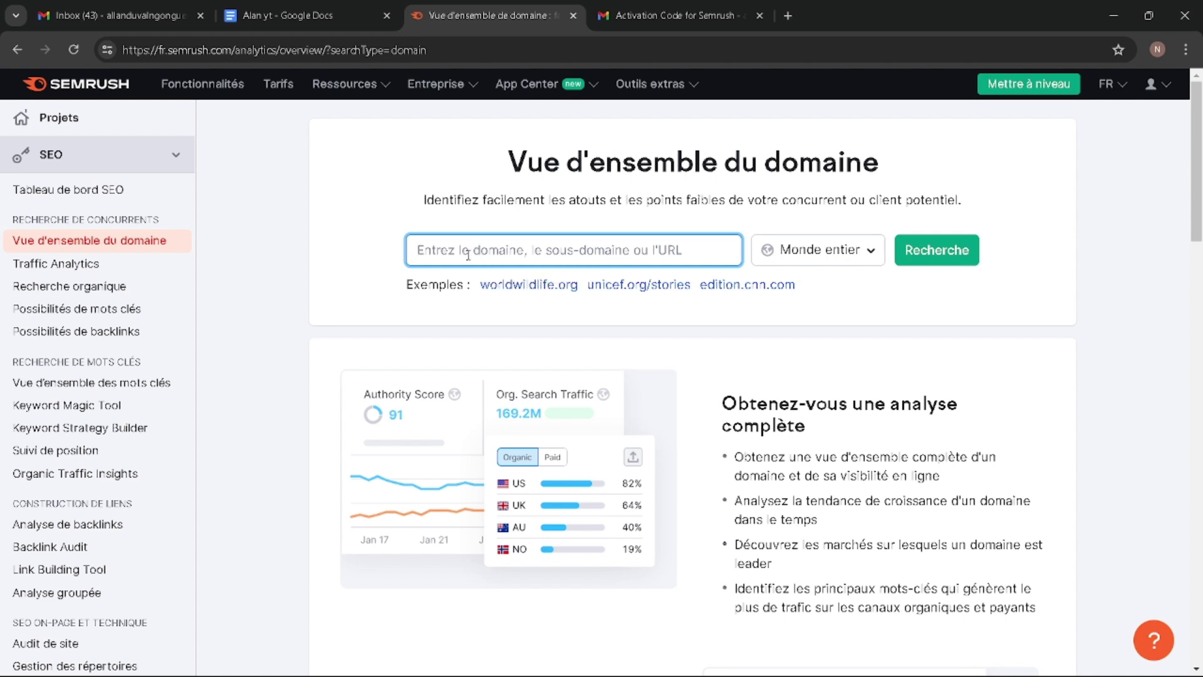
pyautogui.write('facebook.com')
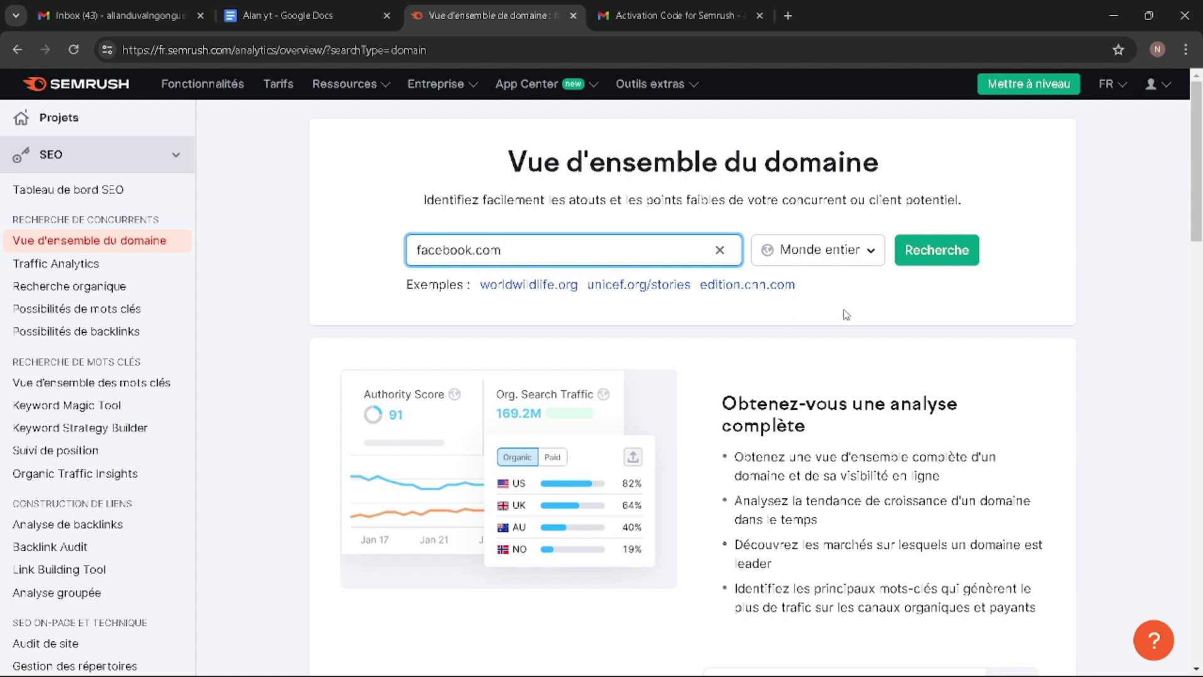
pyautogui.click(920, 251)
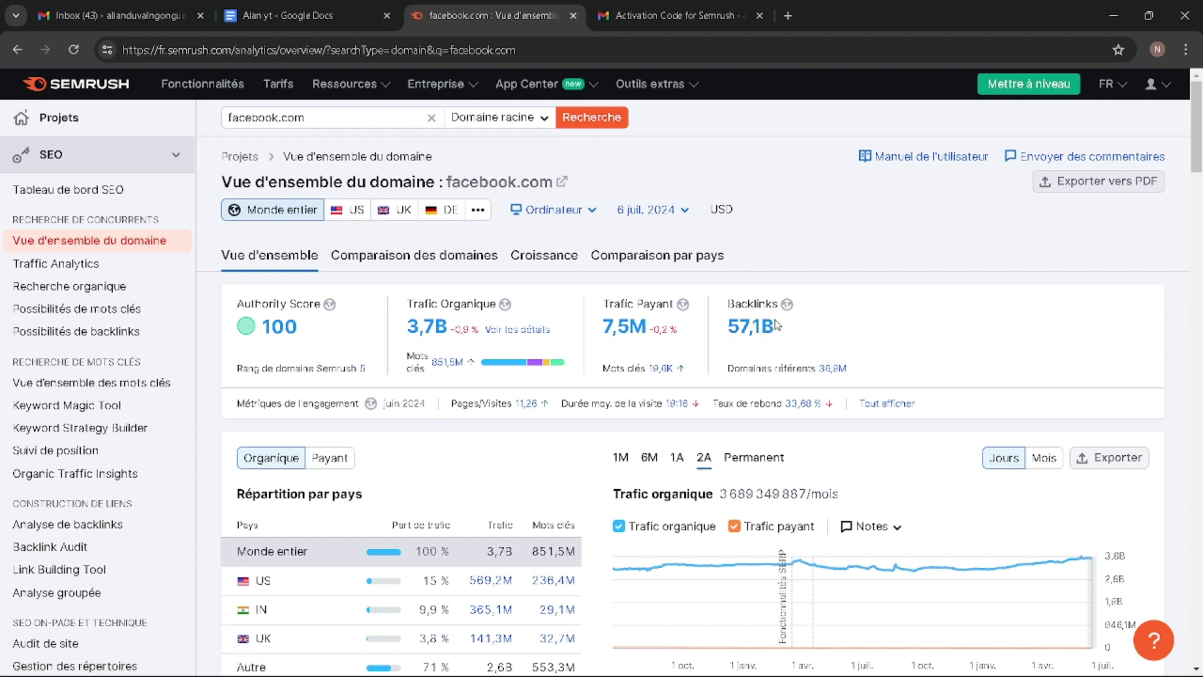
pyautogui.scroll(-3, 520, 351)
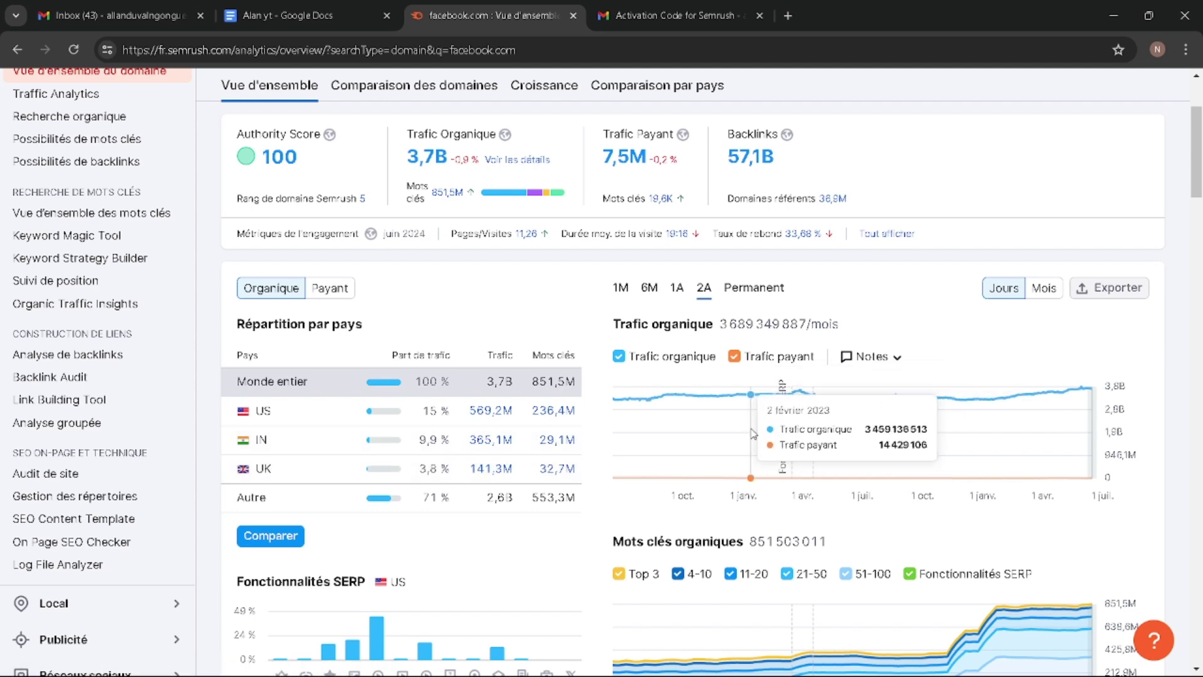
pyautogui.scroll(-8, 718, 442)
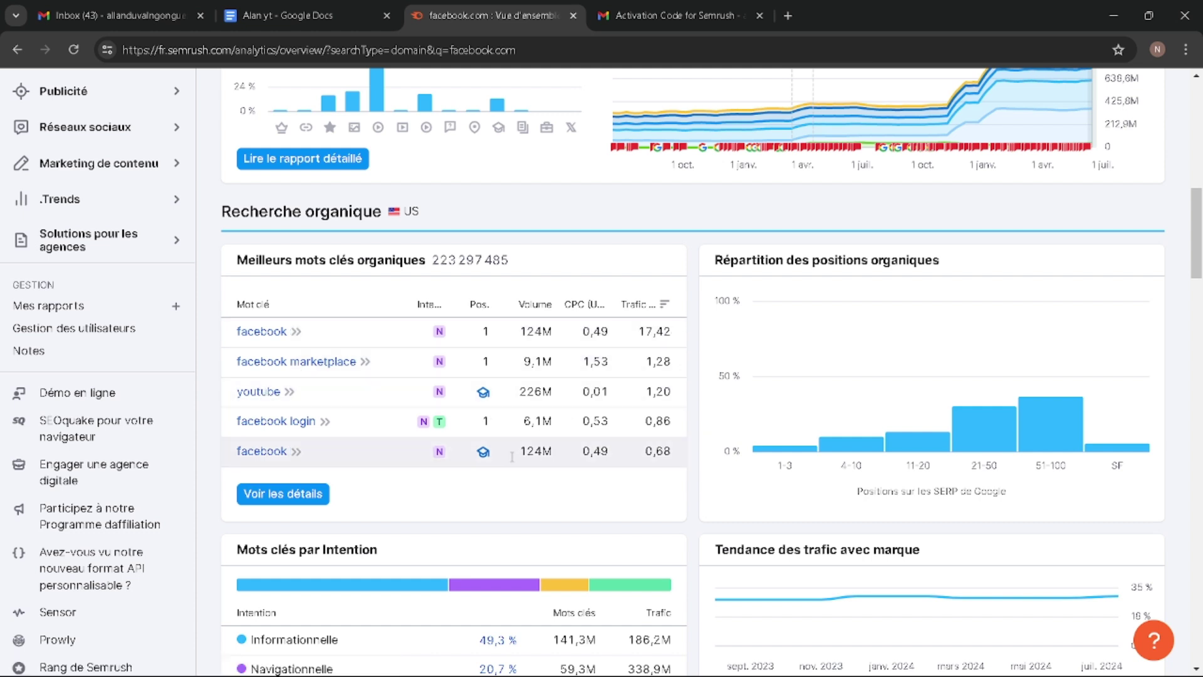
pyautogui.press('Home')
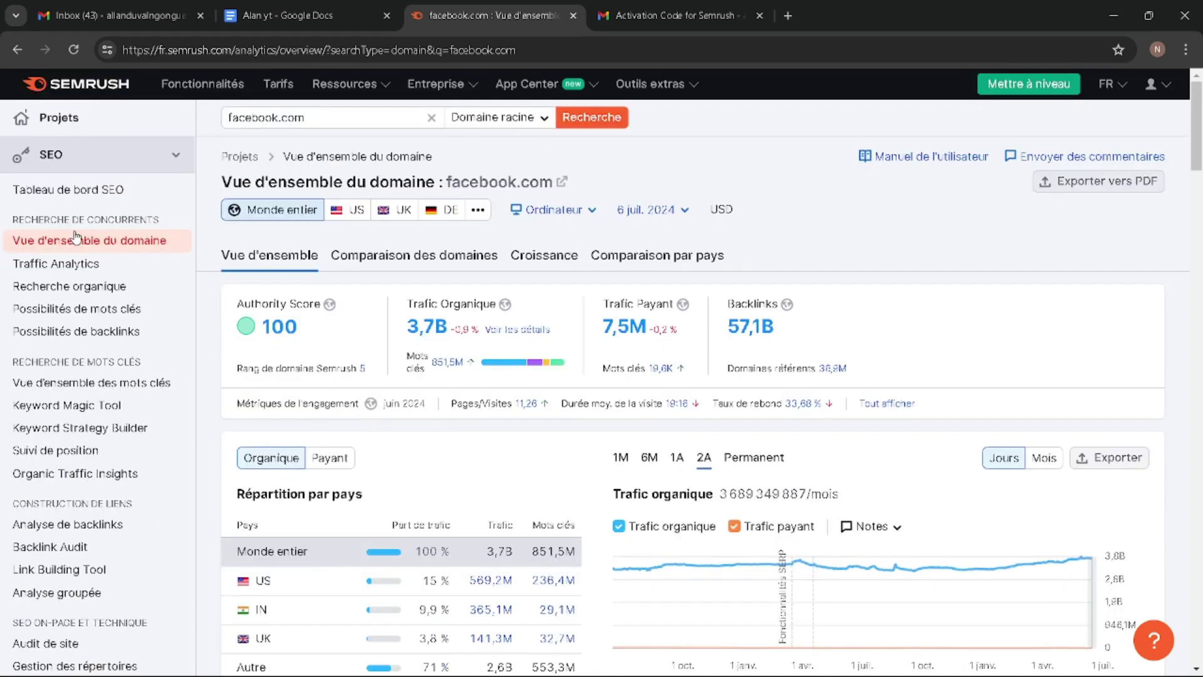
# - View the Traffic Analytics report for facebook.com and examine its visit metrics and the .Trends + Pro offer
pyautogui.click(76, 271)
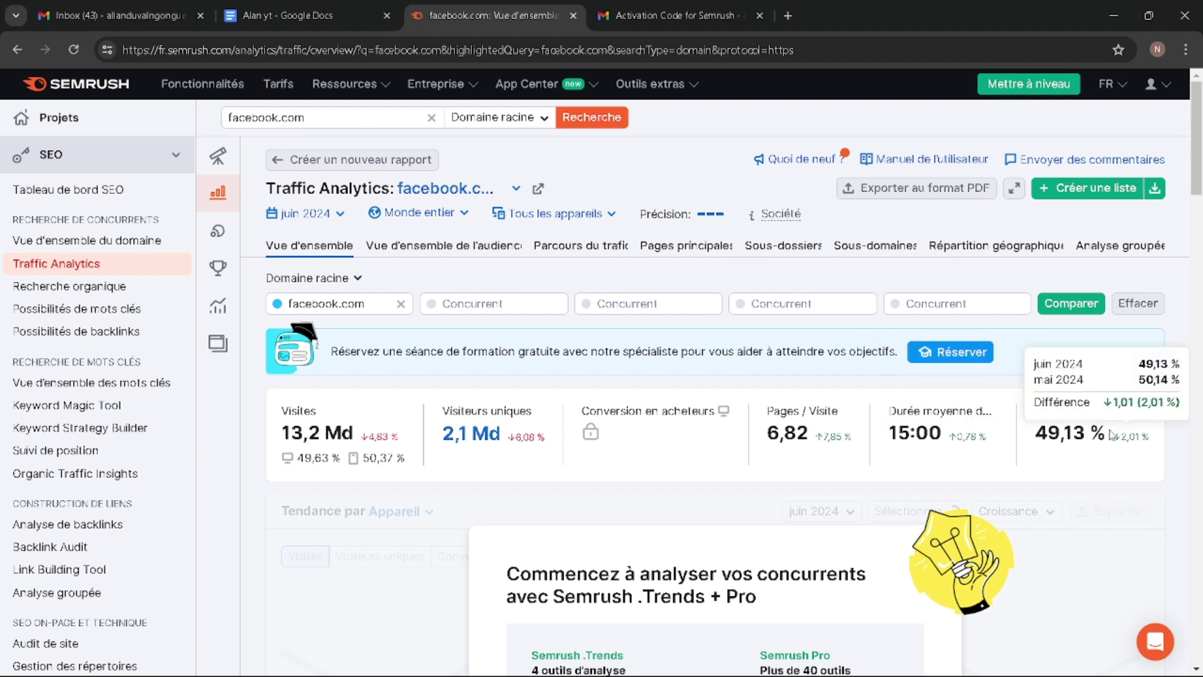
pyautogui.scroll(-4, 699, 329)
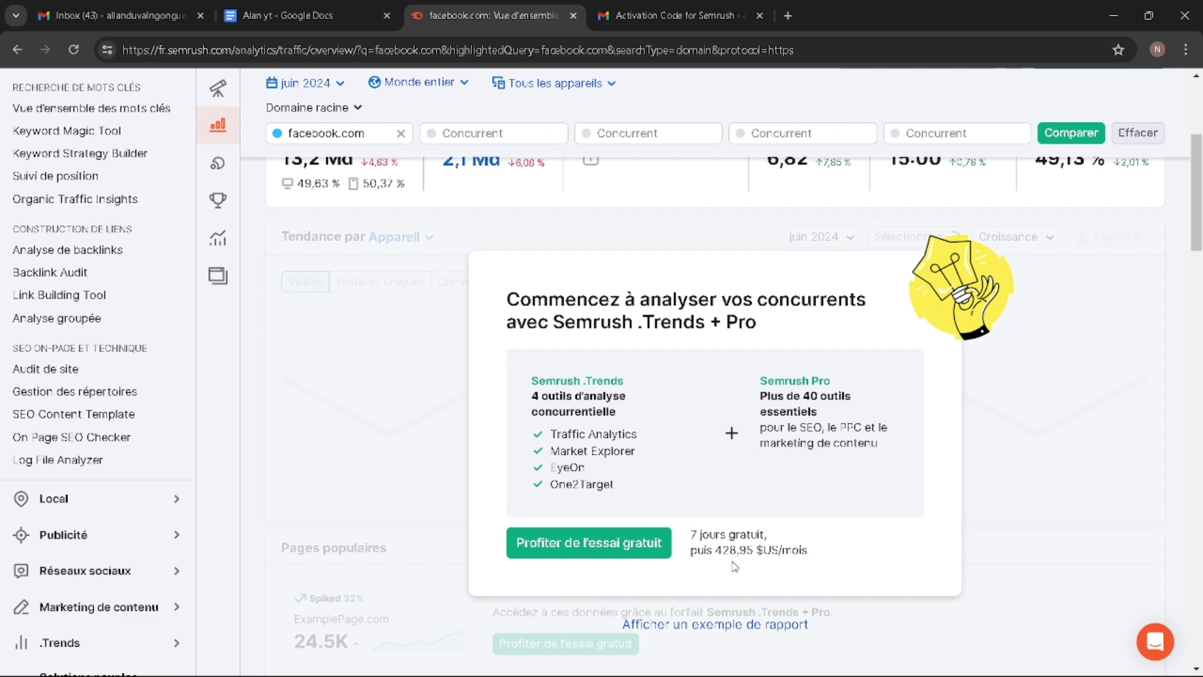
pyautogui.scroll(5, 647, 466)
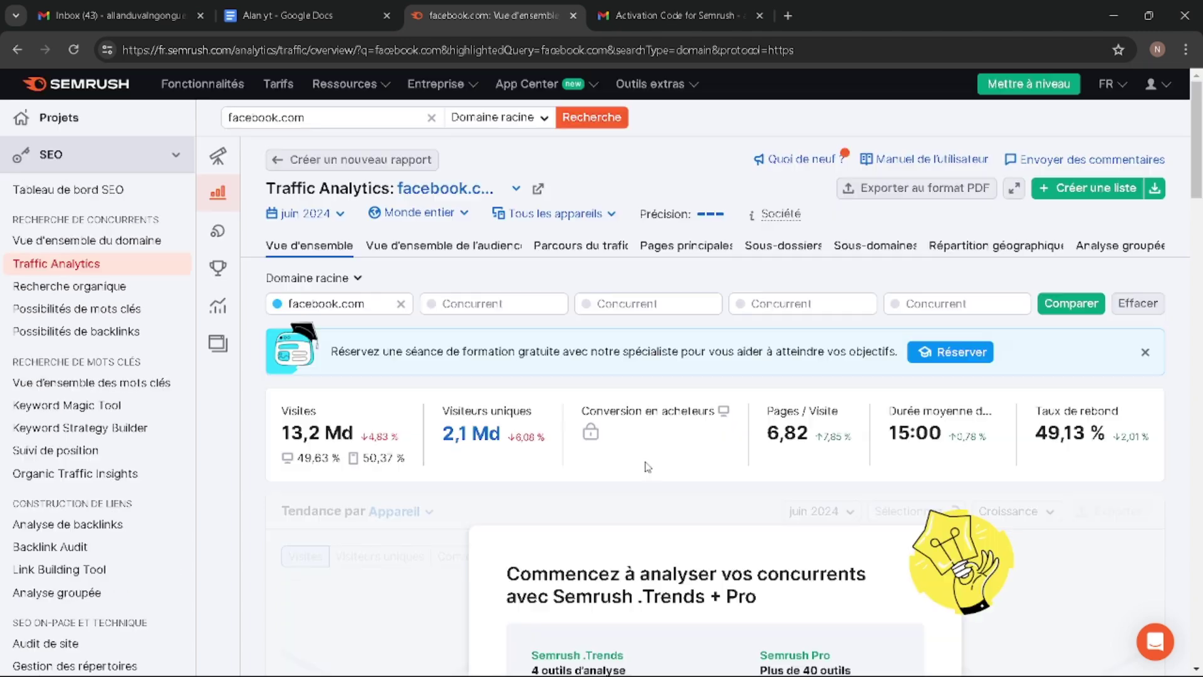
pyautogui.scroll(-4, 647, 467)
pyautogui.scroll(4, 647, 466)
# - View the Recherche organique report for facebook.com and examine its keyword trend, best keywords and keywords by intention
pyautogui.click(100, 288)
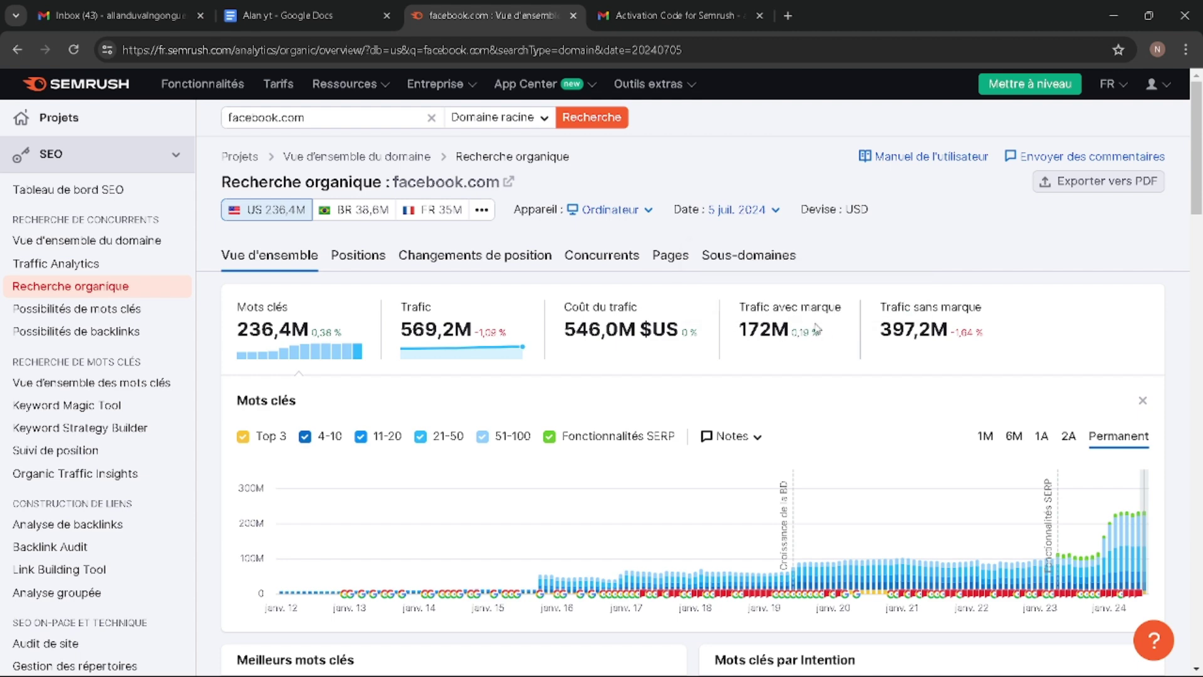
pyautogui.scroll(-2, 827, 351)
pyautogui.scroll(-1, 783, 385)
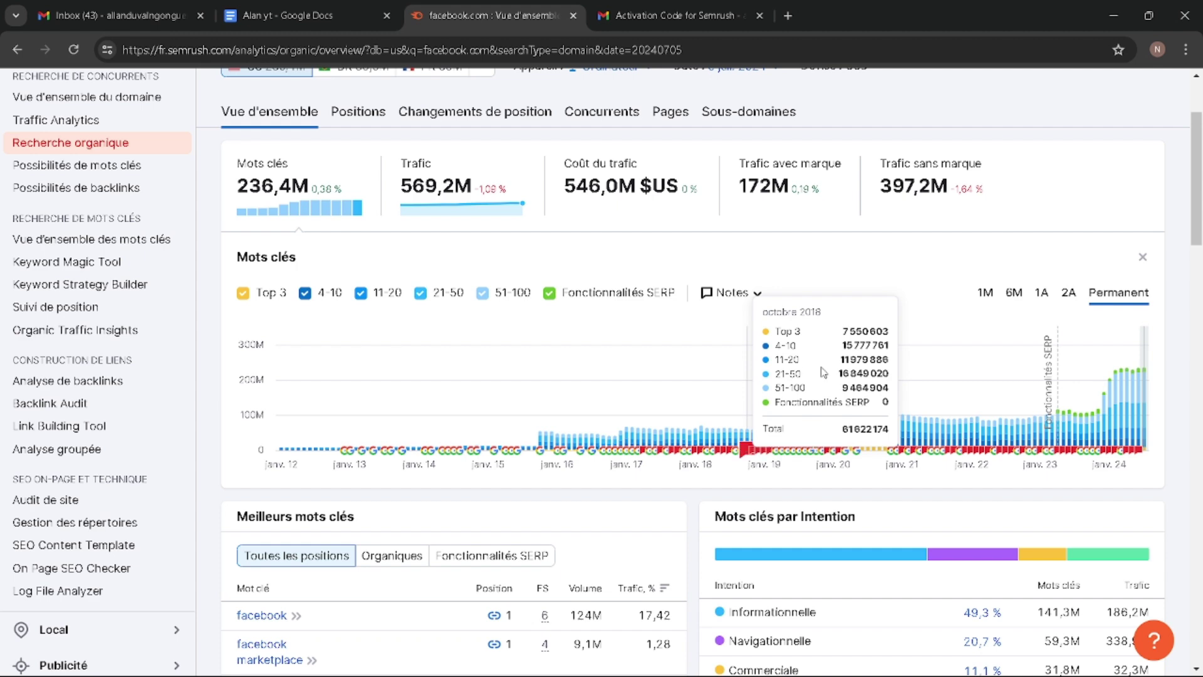
pyautogui.scroll(2, 664, 288)
pyautogui.scroll(-4, 666, 288)
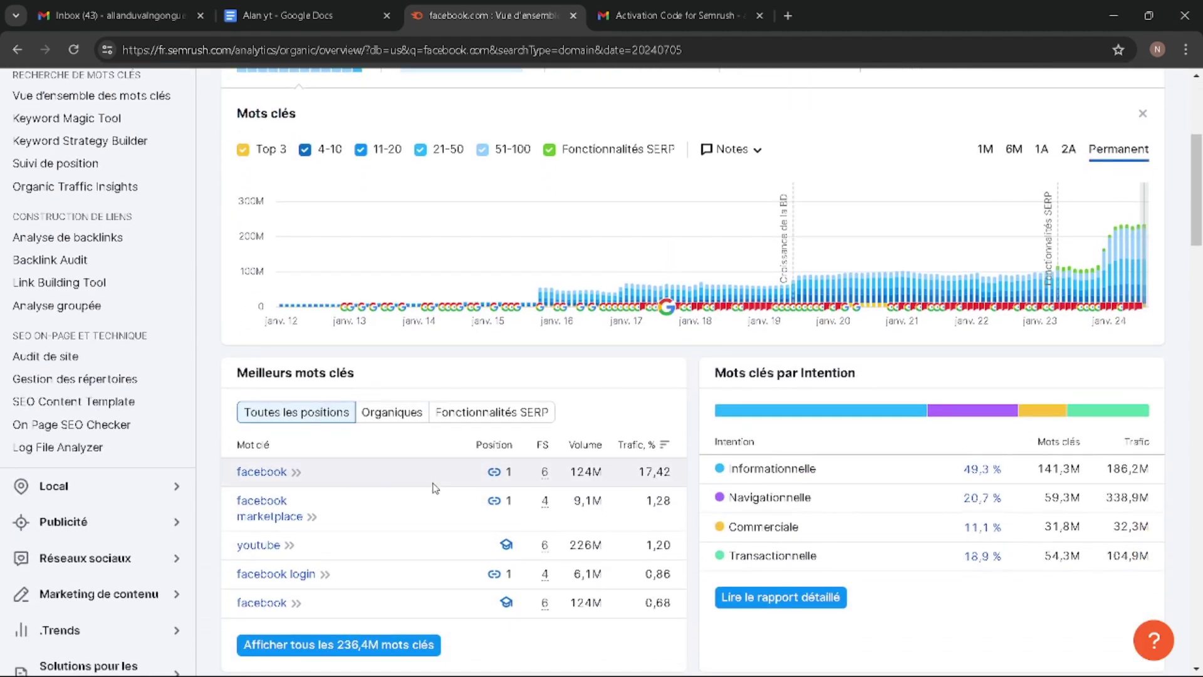
pyautogui.scroll(-1, 435, 488)
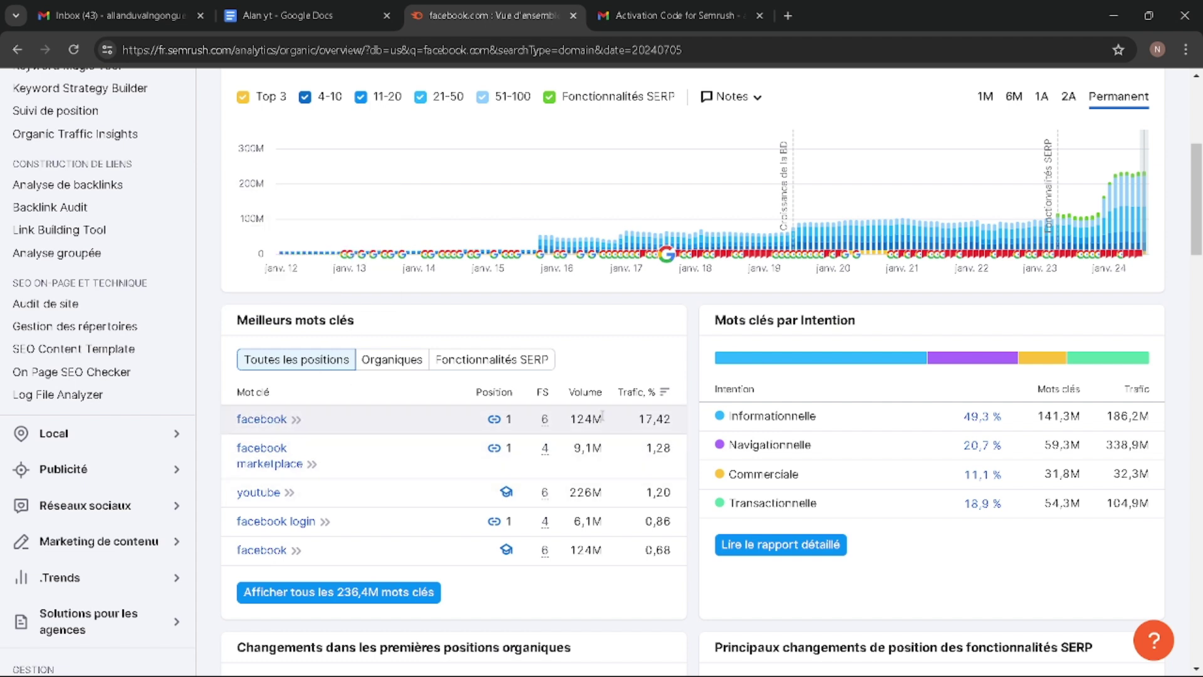
pyautogui.scroll(5, 582, 506)
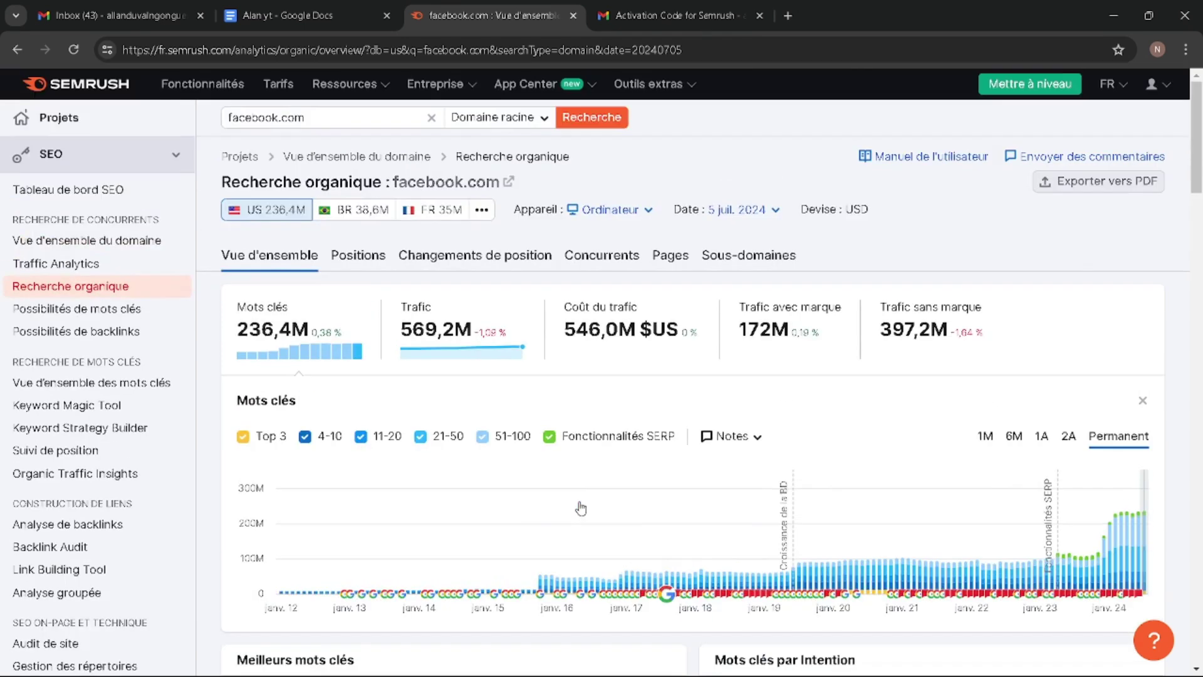
# - Compare the organic keywords of facebook.com with those of instagram.com in Possibilités de mots clés for the US database
pyautogui.click(67, 311)
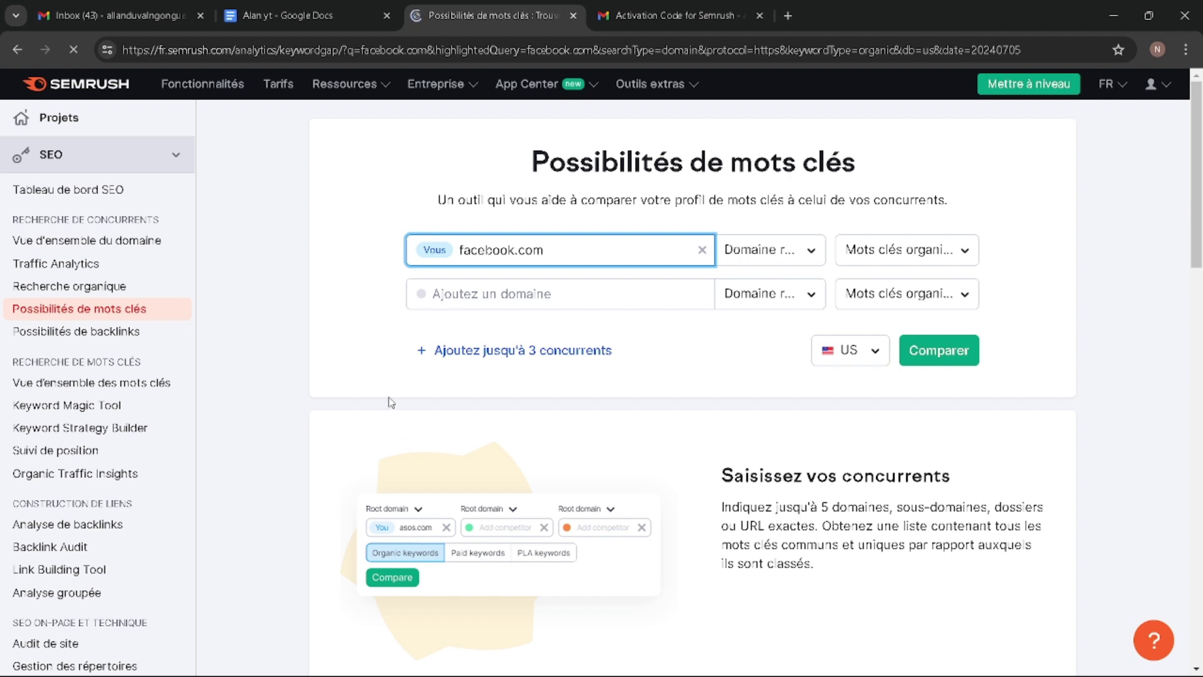
pyautogui.click(539, 294)
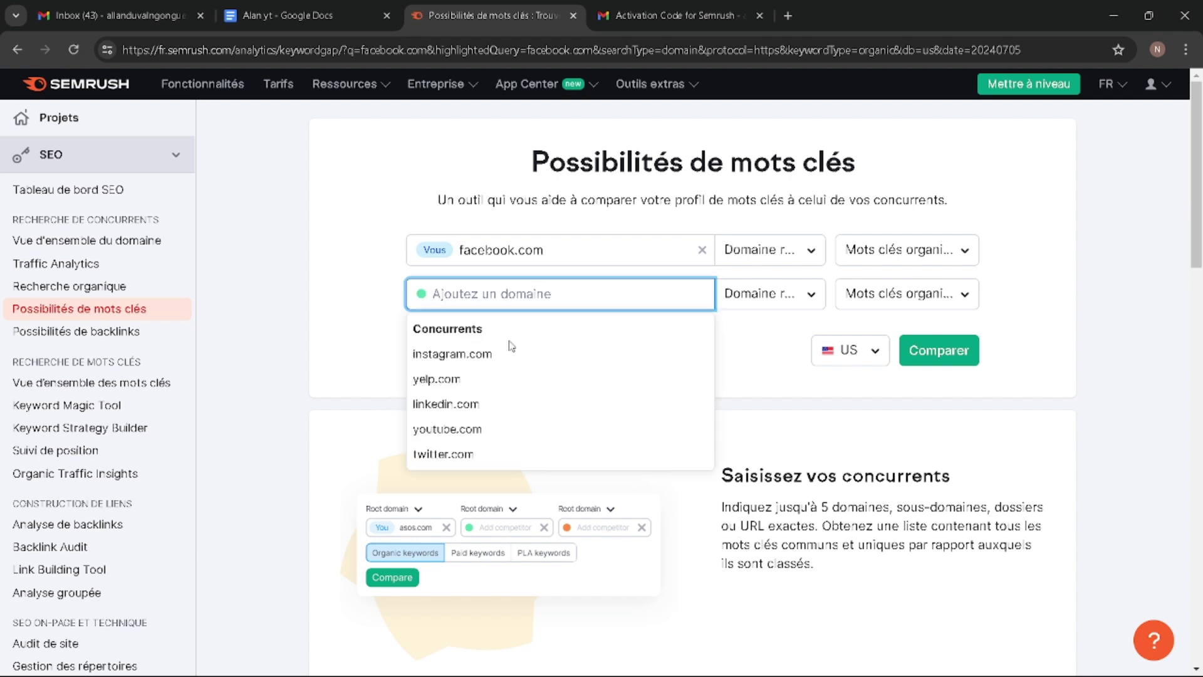
pyautogui.click(476, 354)
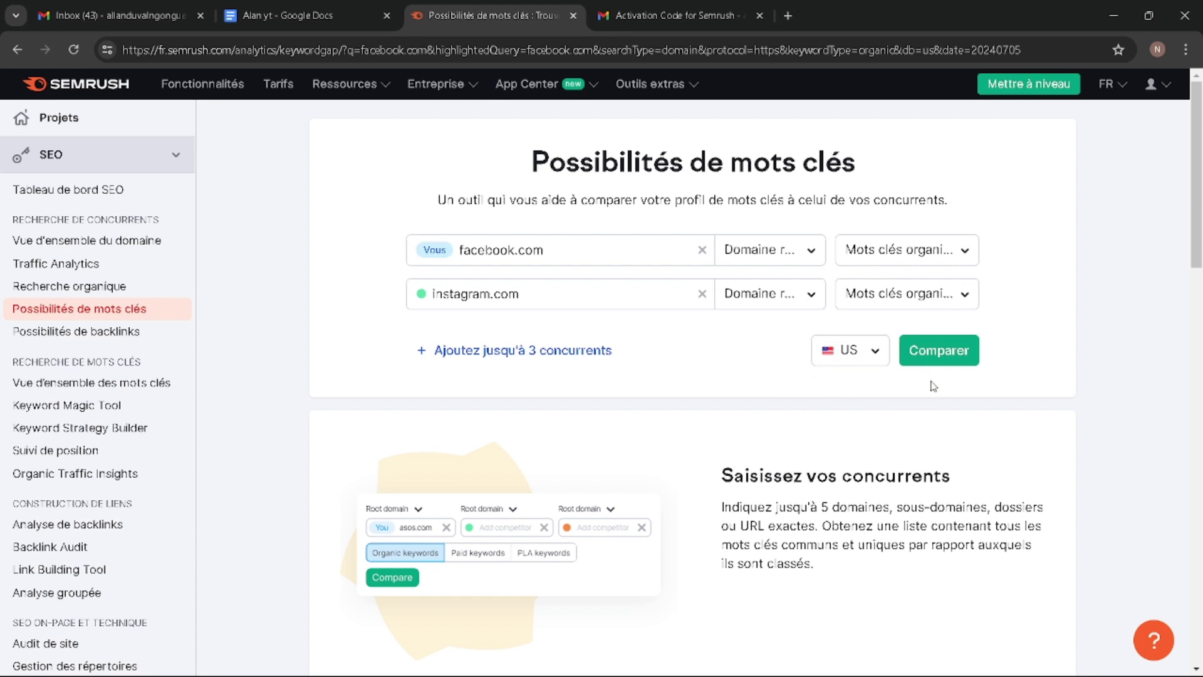
pyautogui.click(935, 351)
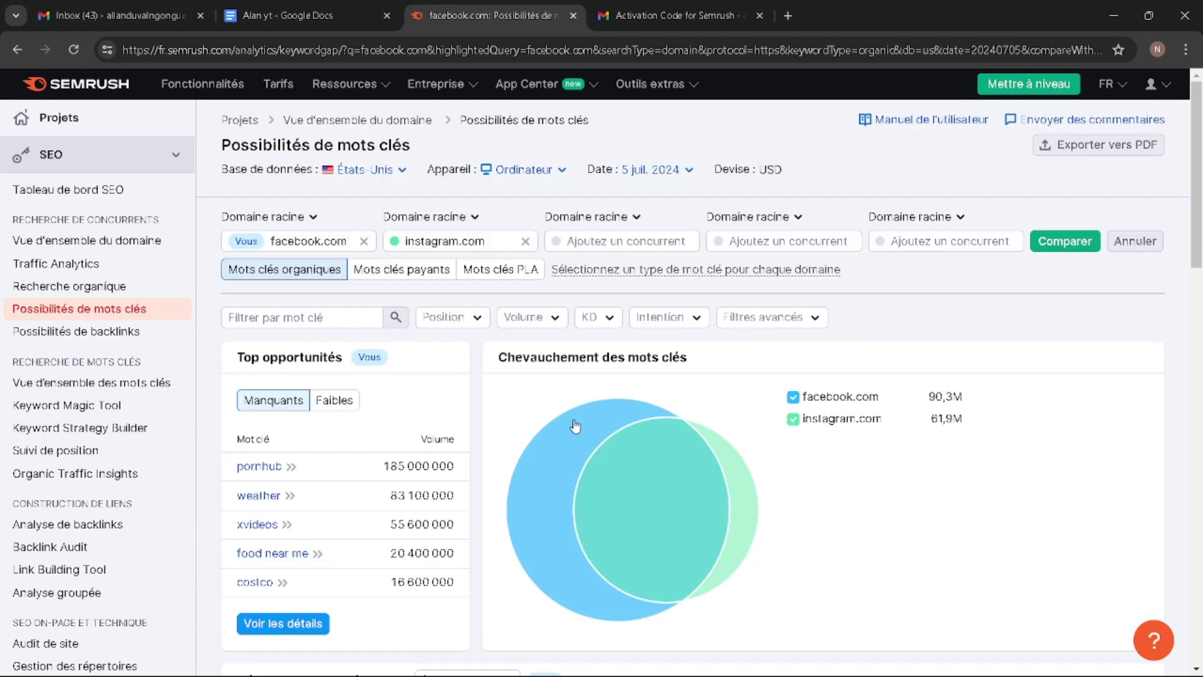
pyautogui.scroll(-1, 469, 413)
pyautogui.scroll(1, 469, 414)
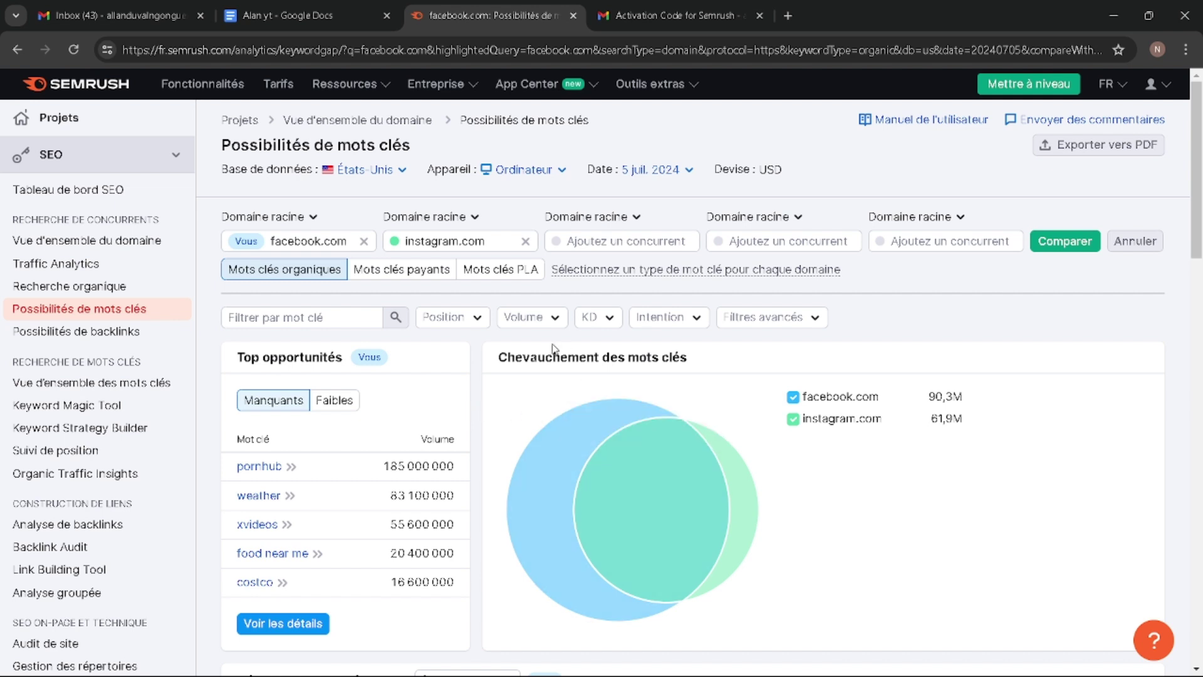
# - Examine the keyword overlap chart and the missing keywords under Top opportunités for facebook.com and instagram.com
pyautogui.moveTo(688, 508)
pyautogui.moveTo(724, 510)
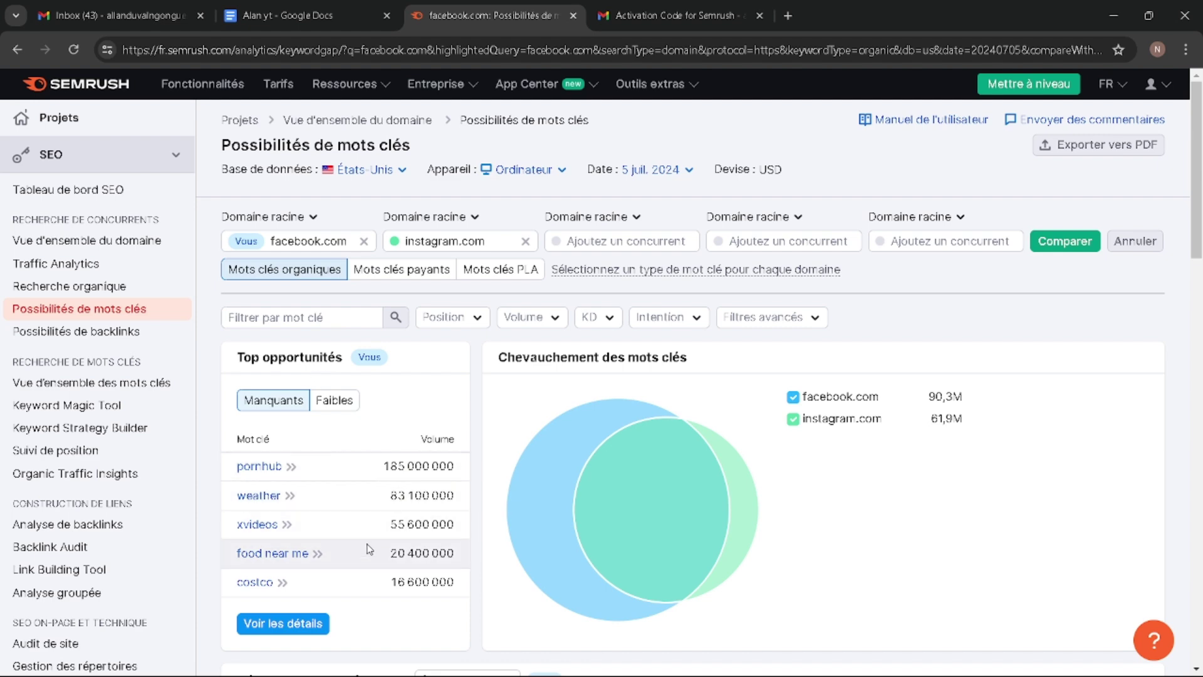
pyautogui.scroll(-1, 369, 549)
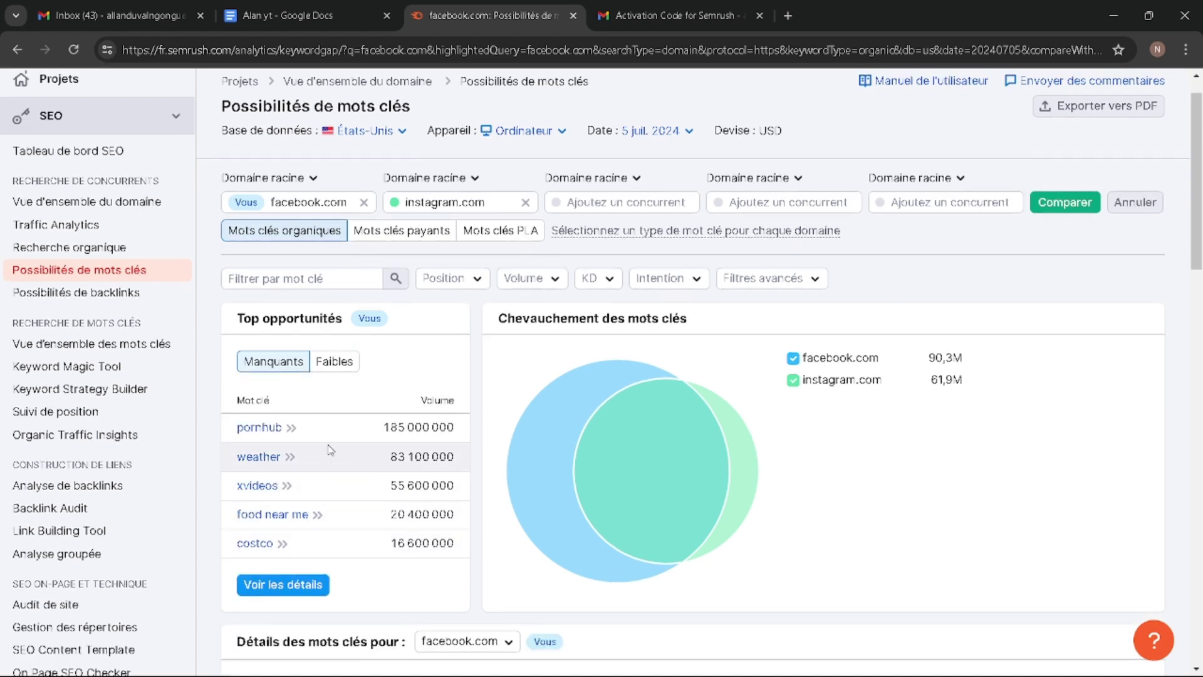
pyautogui.scroll(2, 351, 414)
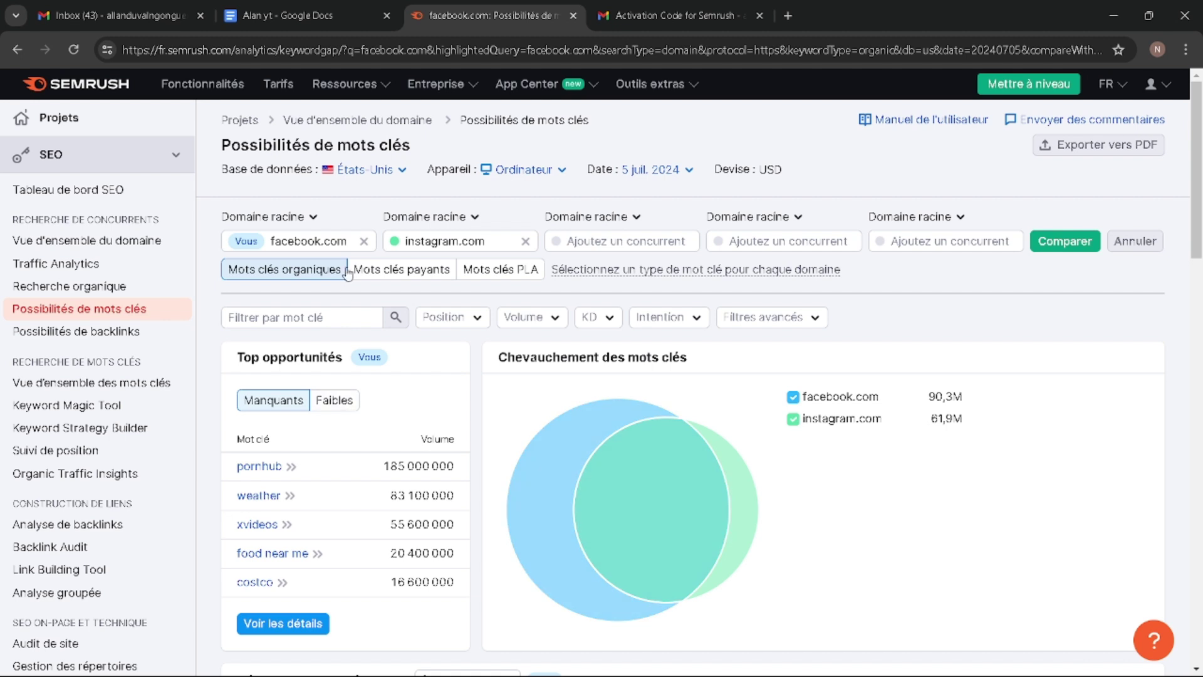
# - Switch the database of the Possibilités de mots clés comparison to Allemagne
pyautogui.click(402, 170)
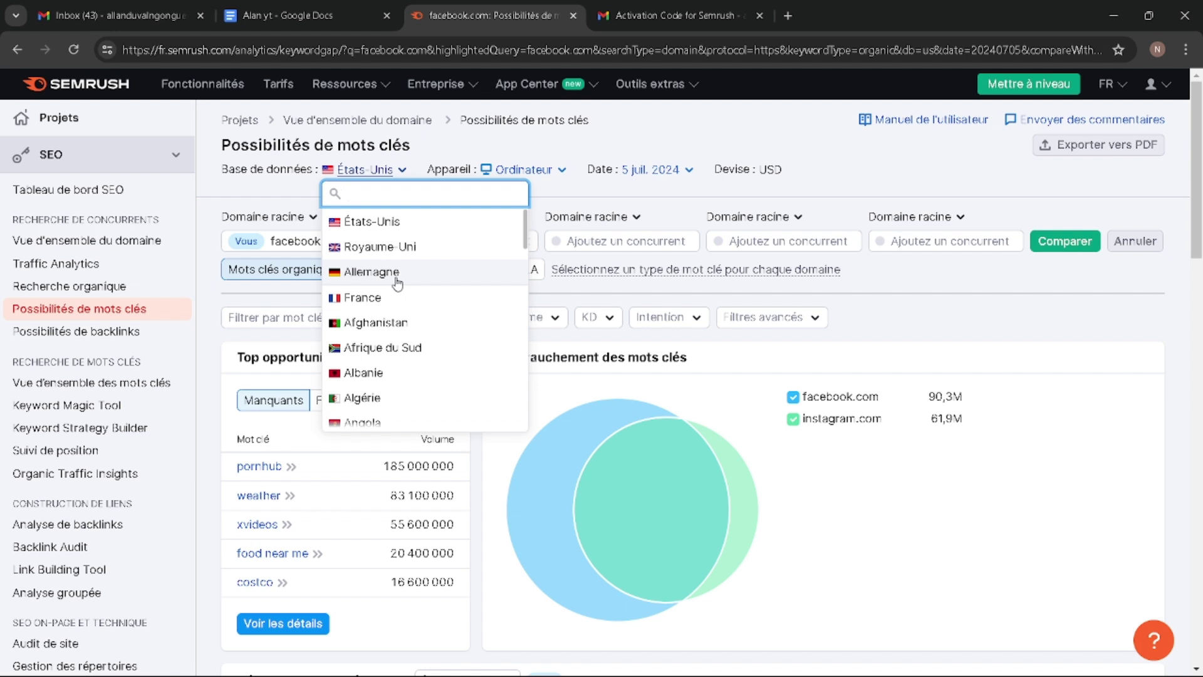
pyautogui.scroll(-2, 397, 283)
pyautogui.scroll(-1, 398, 284)
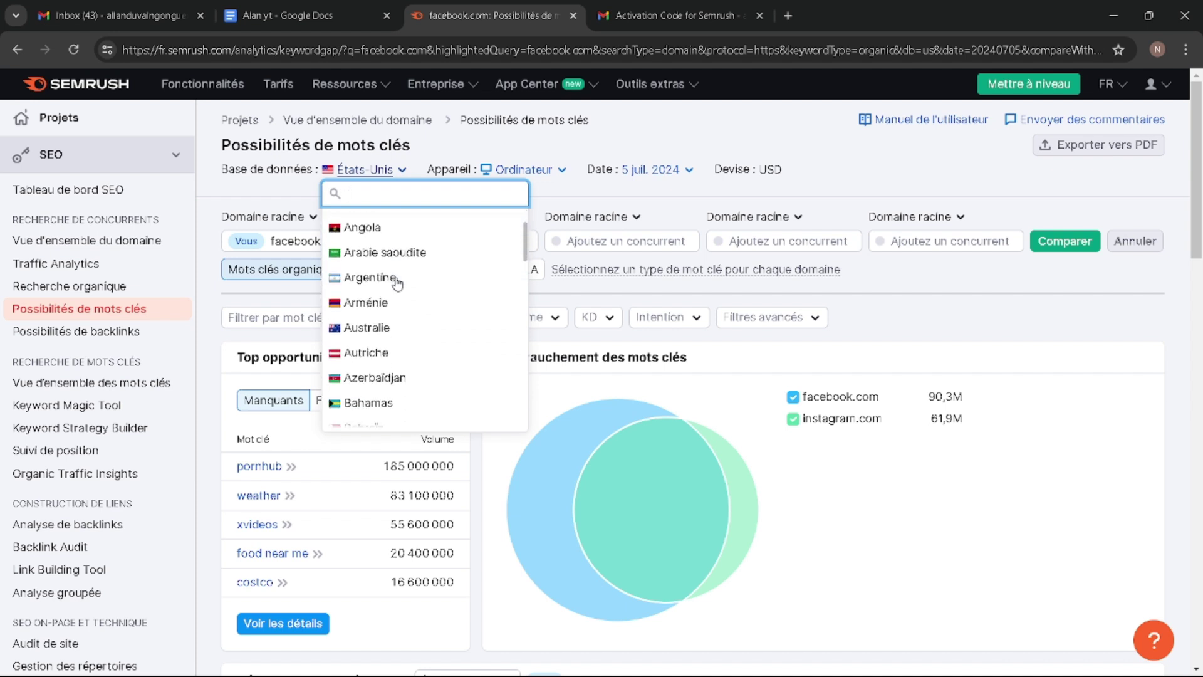
pyautogui.scroll(3, 397, 283)
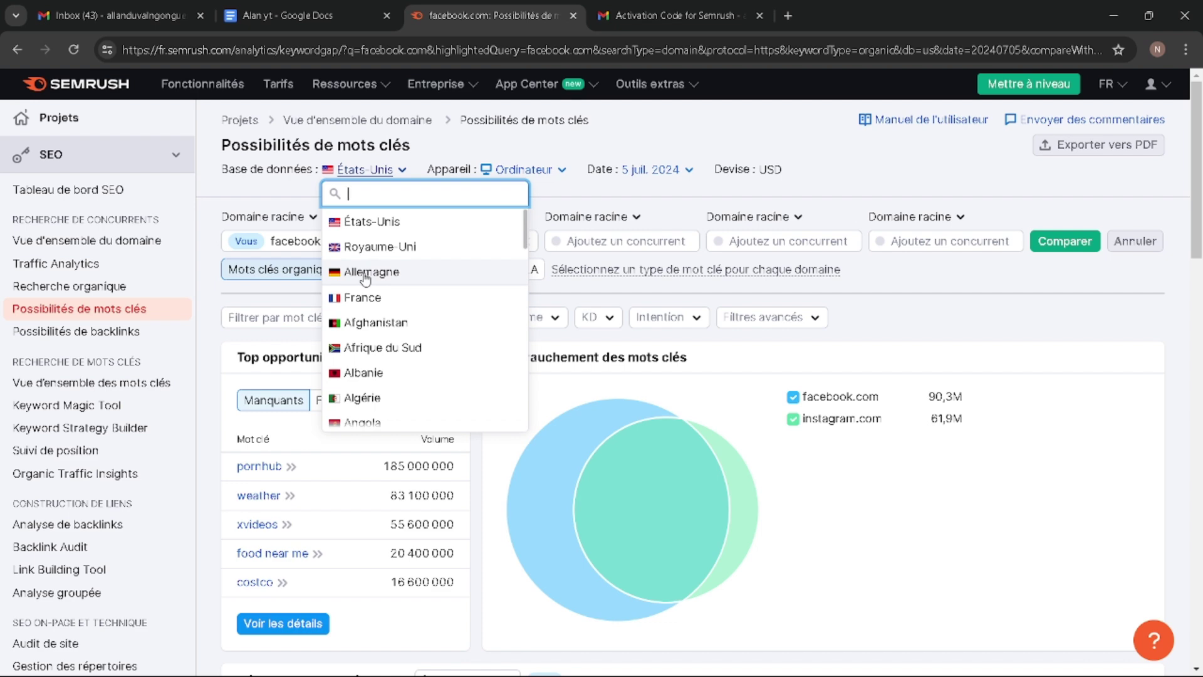
pyautogui.click(365, 274)
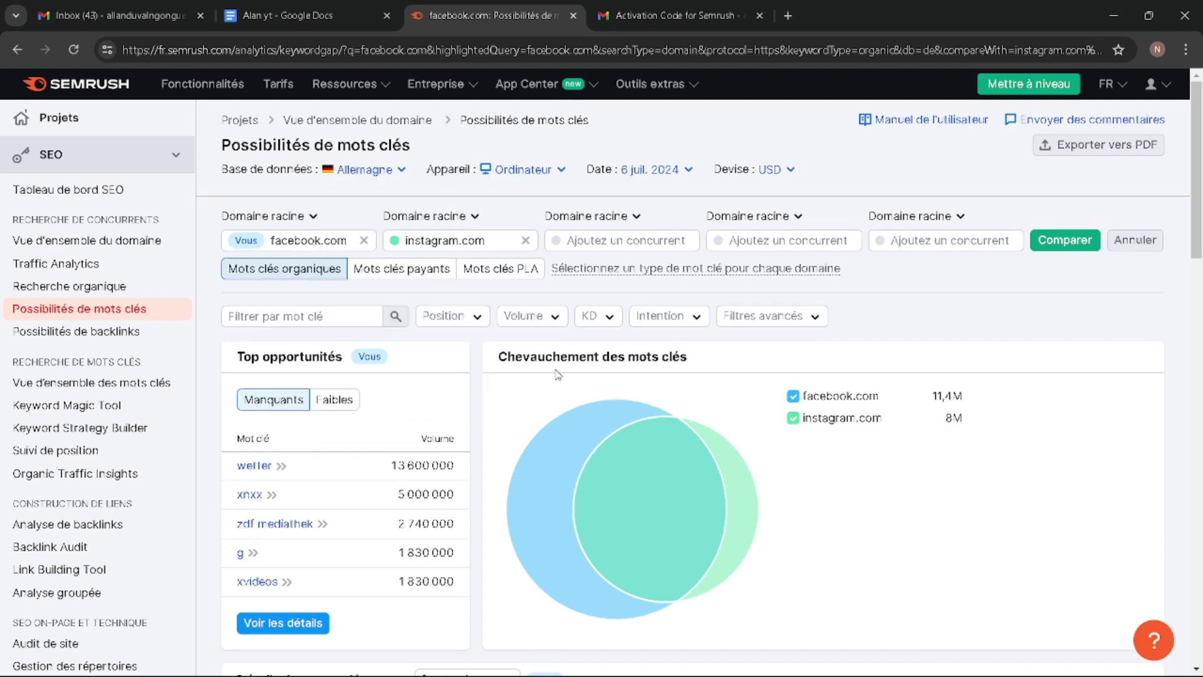
# - Review the shared keywords of facebook.com and instagram.com in the Détails des mots clés table for the German database
pyautogui.scroll(-4, 559, 374)
pyautogui.scroll(-4, 672, 422)
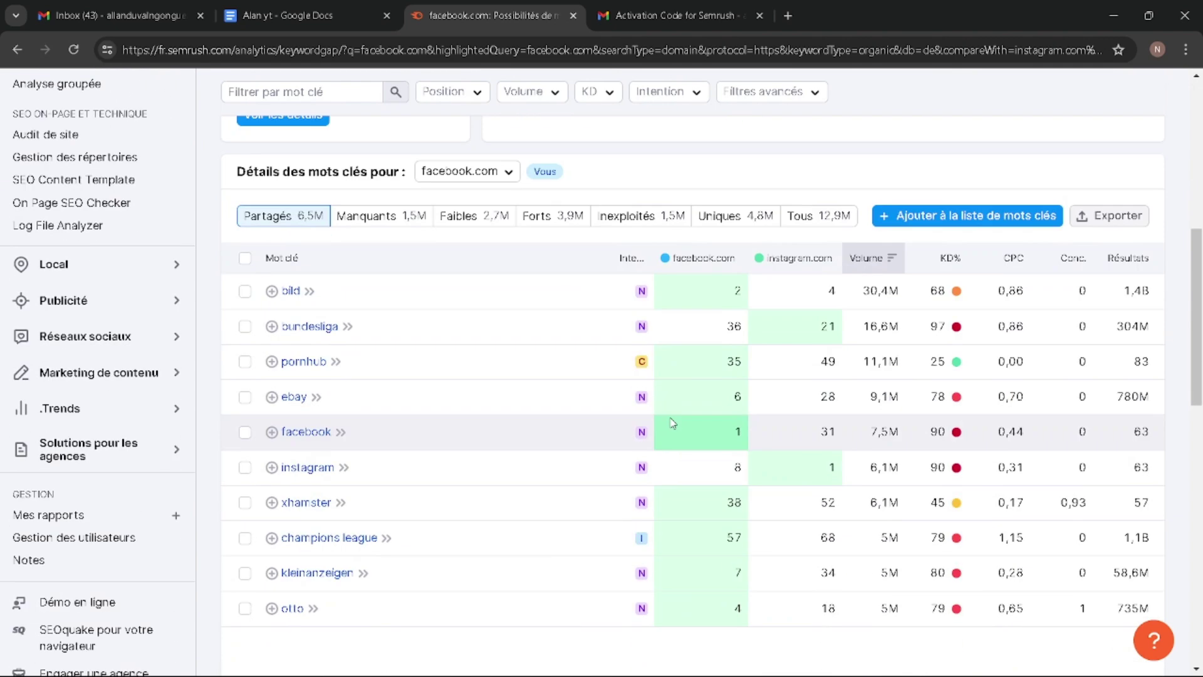
pyautogui.scroll(-1, 670, 342)
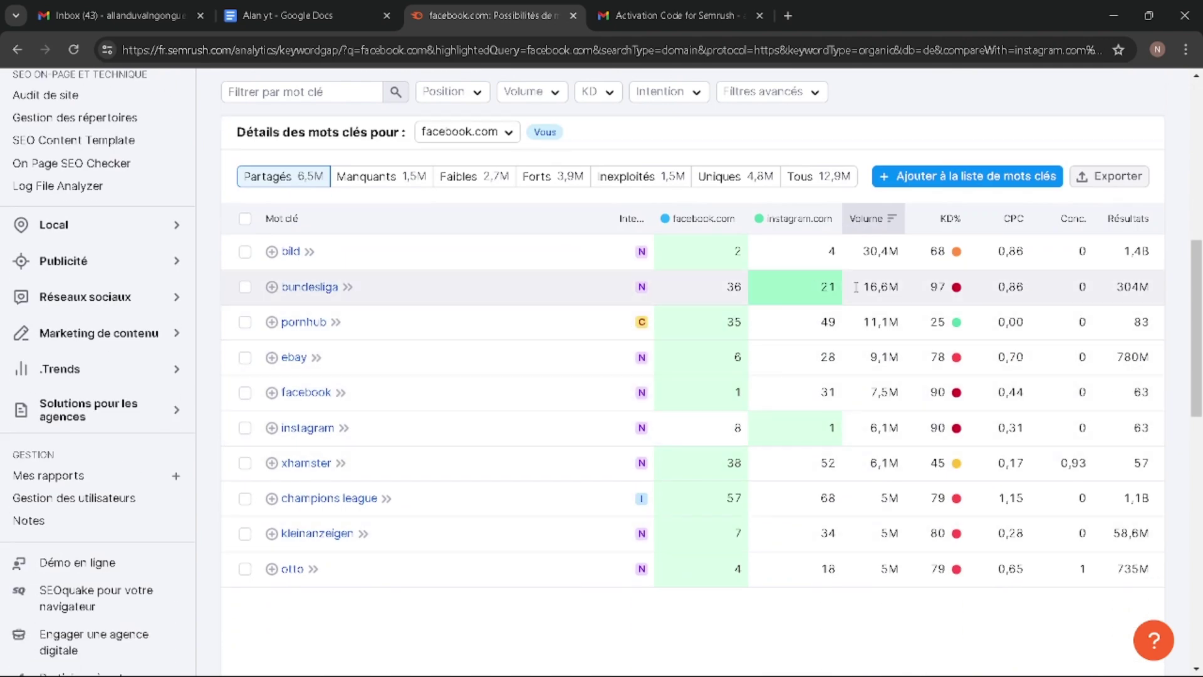
pyautogui.scroll(5, 689, 363)
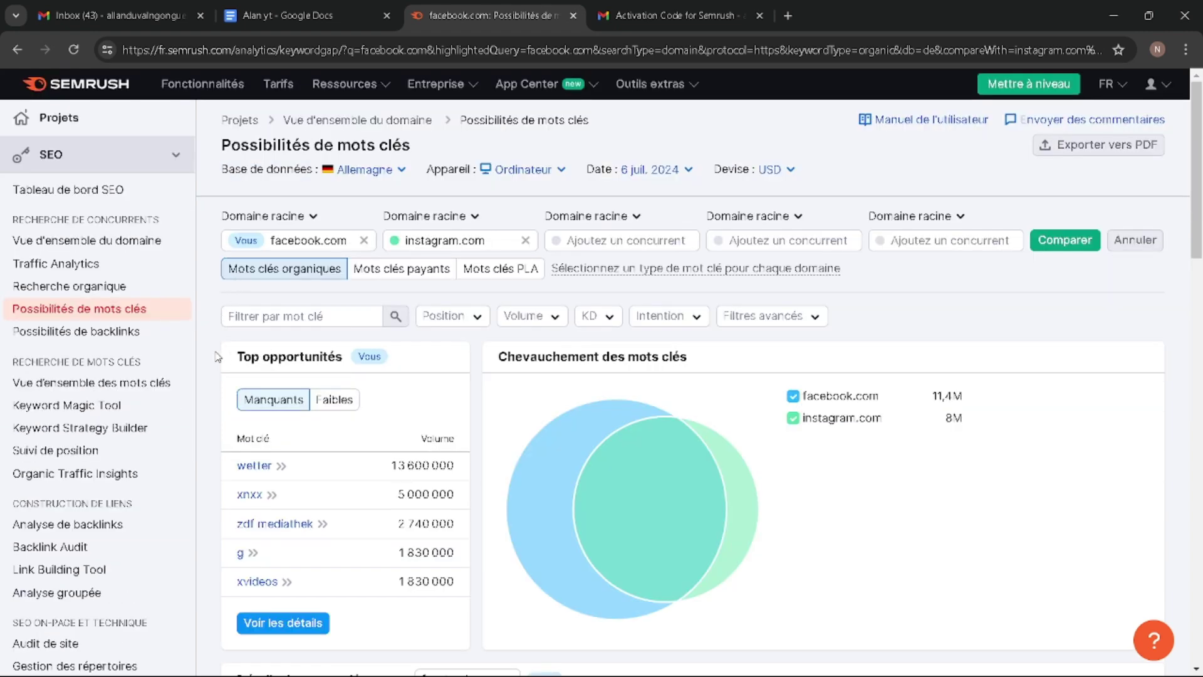
# - Open the Keyword Magic Tool and look over its start page
pyautogui.click(95, 407)
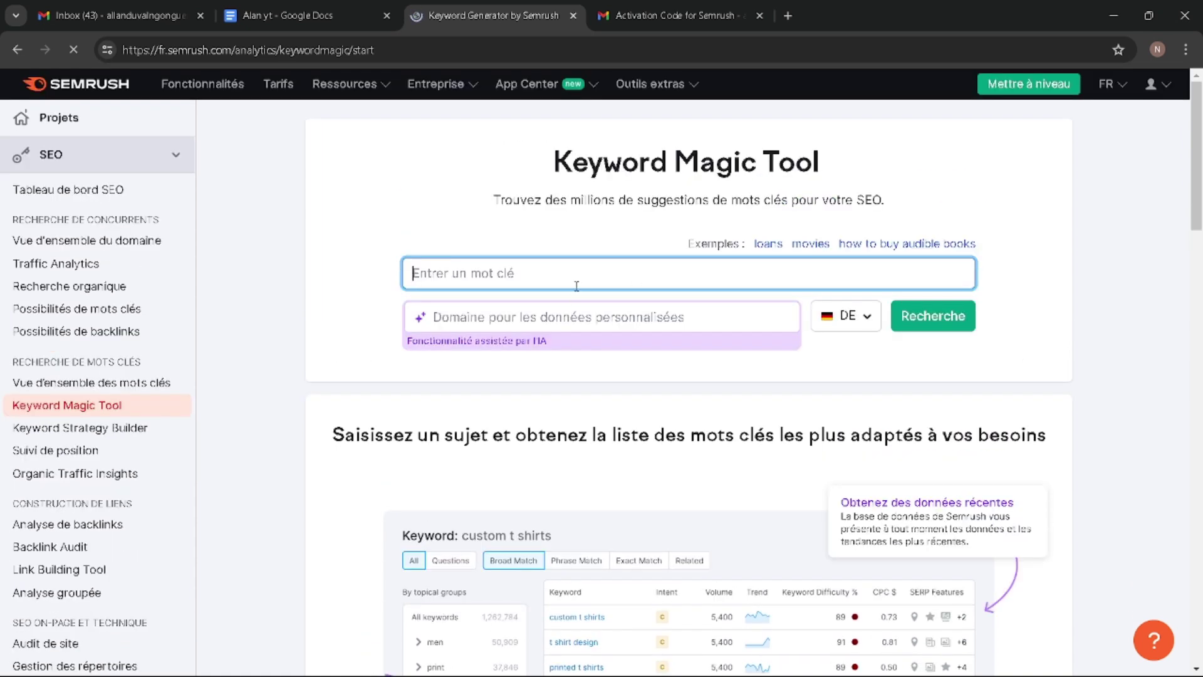
pyautogui.scroll(-5, 645, 392)
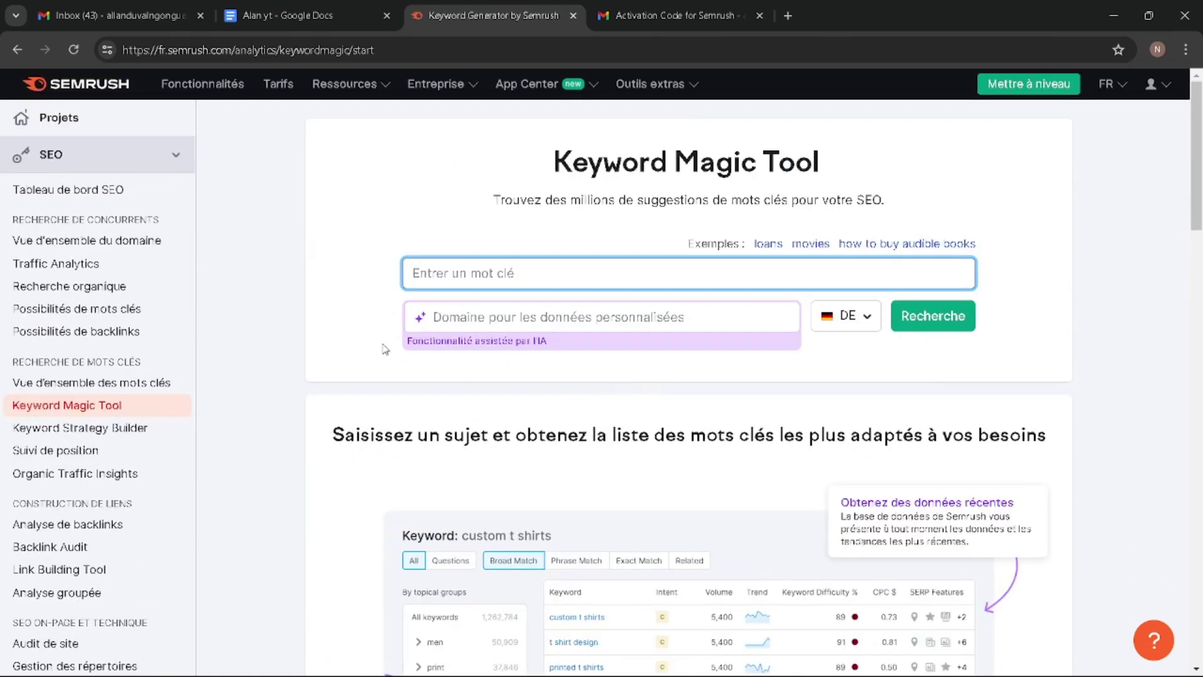